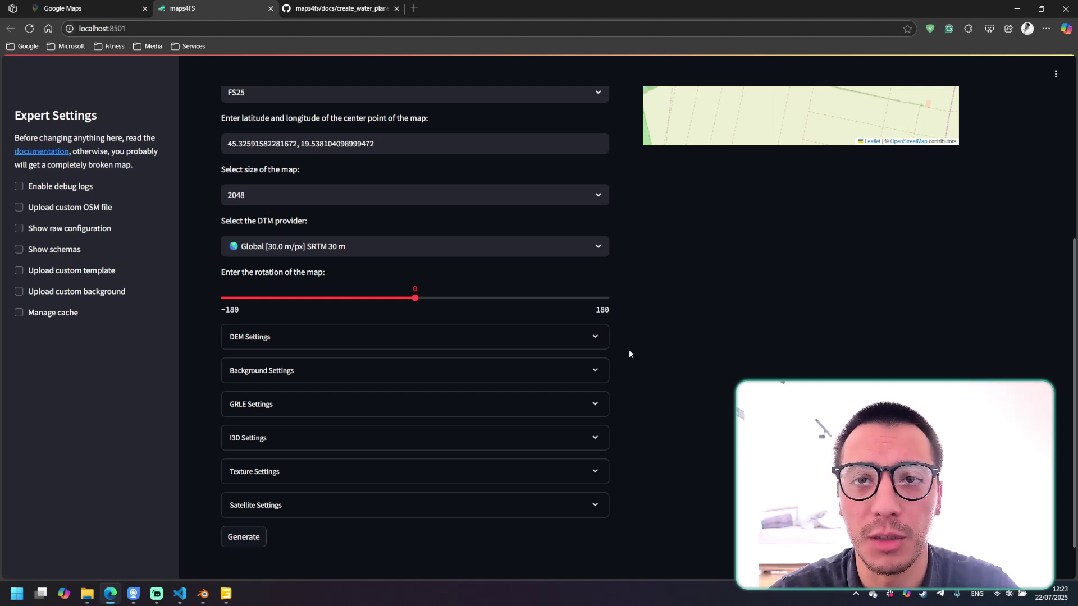
Expand DEM Settings in maps4FS and check the Water Depth value of 20.
{"action": "left_click", "coordinate": [448, 343]}
{"action": "scroll", "coordinate": [617, 363], "scroll_direction": "down", "scroll_amount": 10}
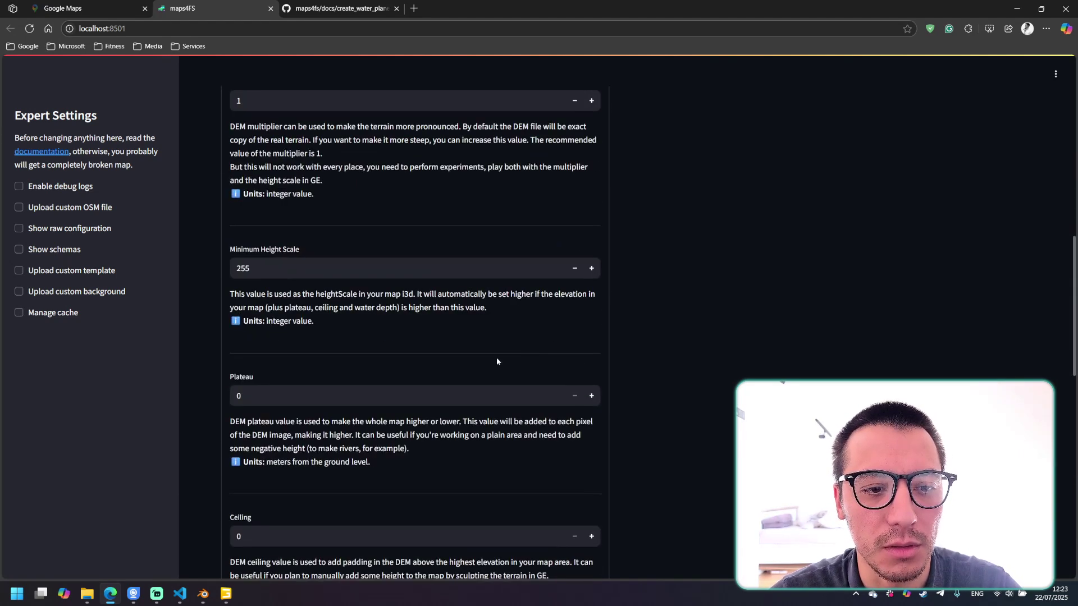
{"action": "left_click_drag", "start_coordinate": [277, 357], "coordinate": [203, 350]}
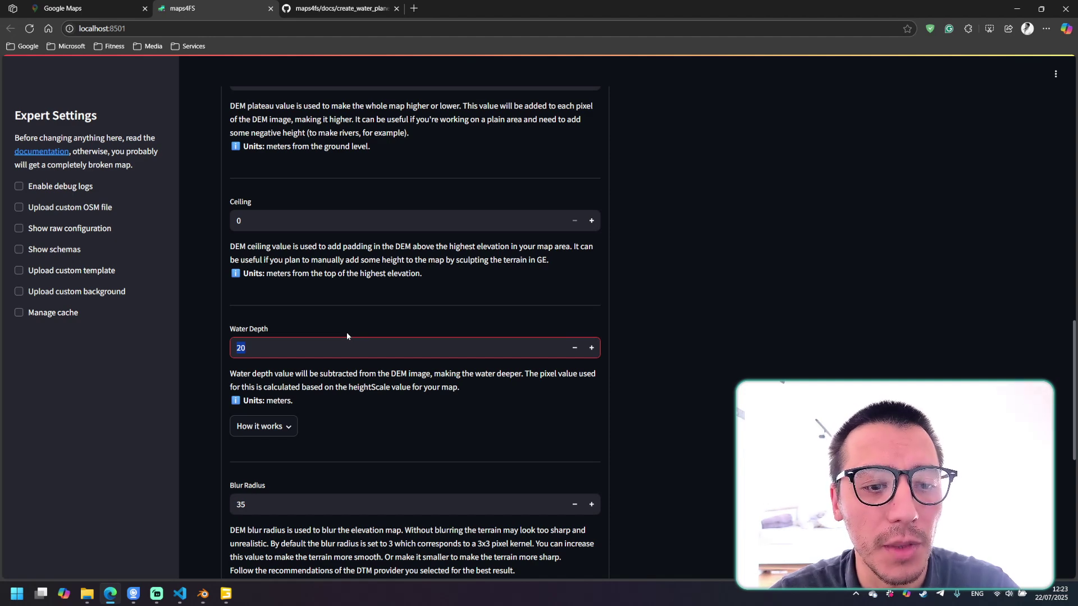
{"action": "scroll", "coordinate": [356, 334], "scroll_direction": "down", "scroll_amount": 5}
{"action": "scroll", "coordinate": [380, 335], "scroll_direction": "down", "scroll_amount": 2}
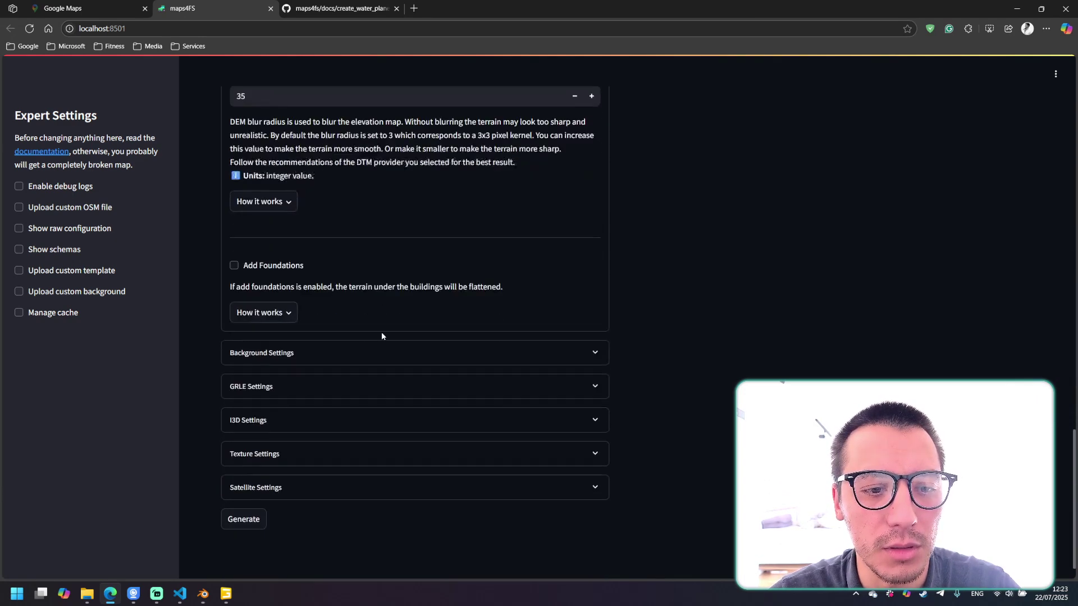
Expand Background Settings and view, then hide, the Water Blurriness comparison examples.
{"action": "left_click", "coordinate": [308, 342]}
{"action": "scroll", "coordinate": [265, 372], "scroll_direction": "down", "scroll_amount": 2}
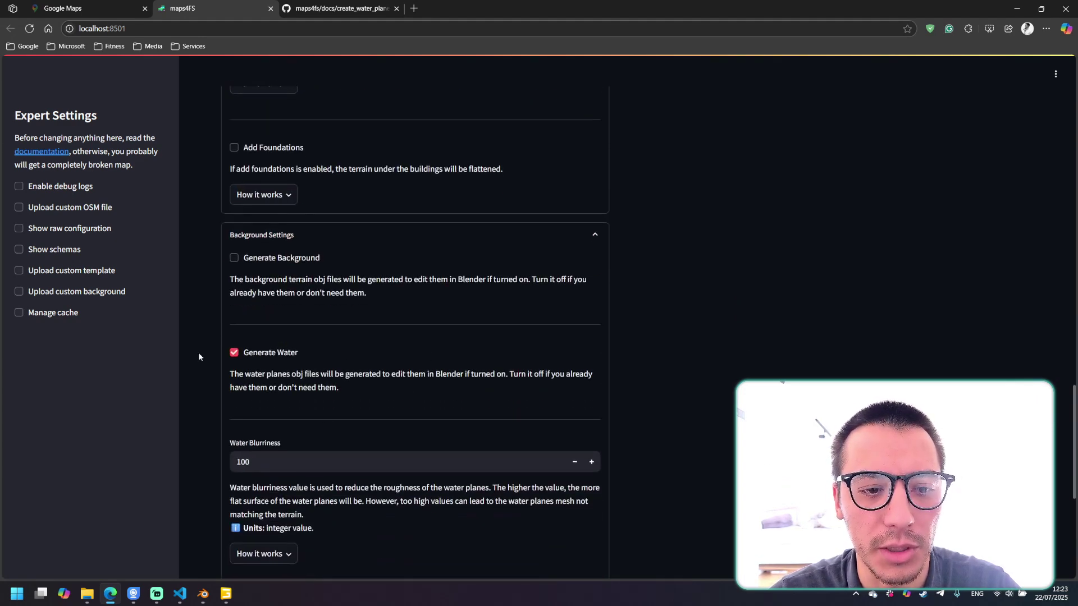
{"action": "scroll", "coordinate": [347, 372], "scroll_direction": "down", "scroll_amount": 2}
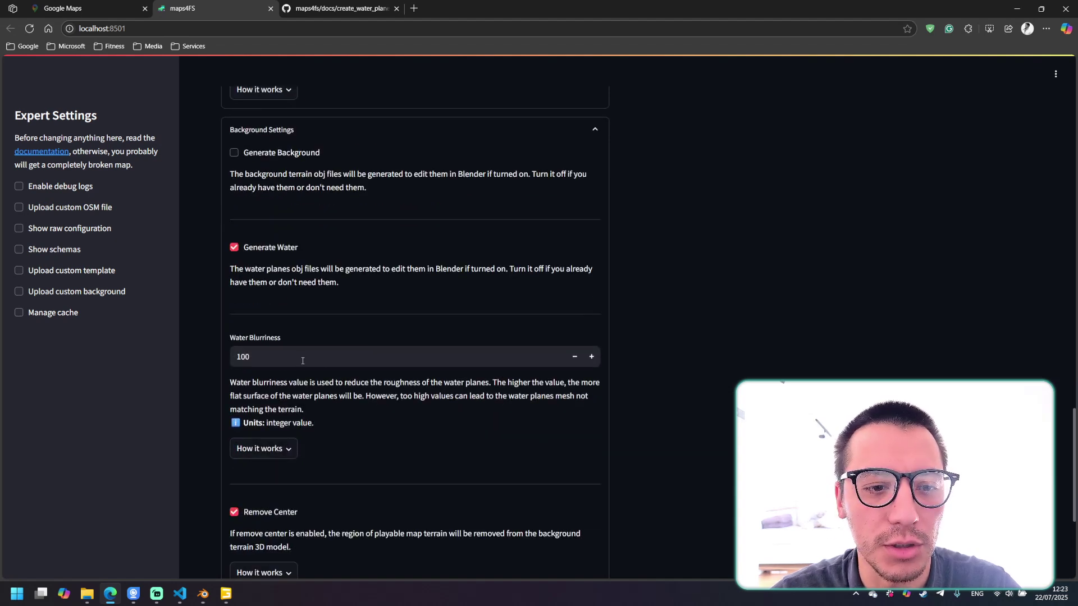
{"action": "left_click", "coordinate": [279, 448]}
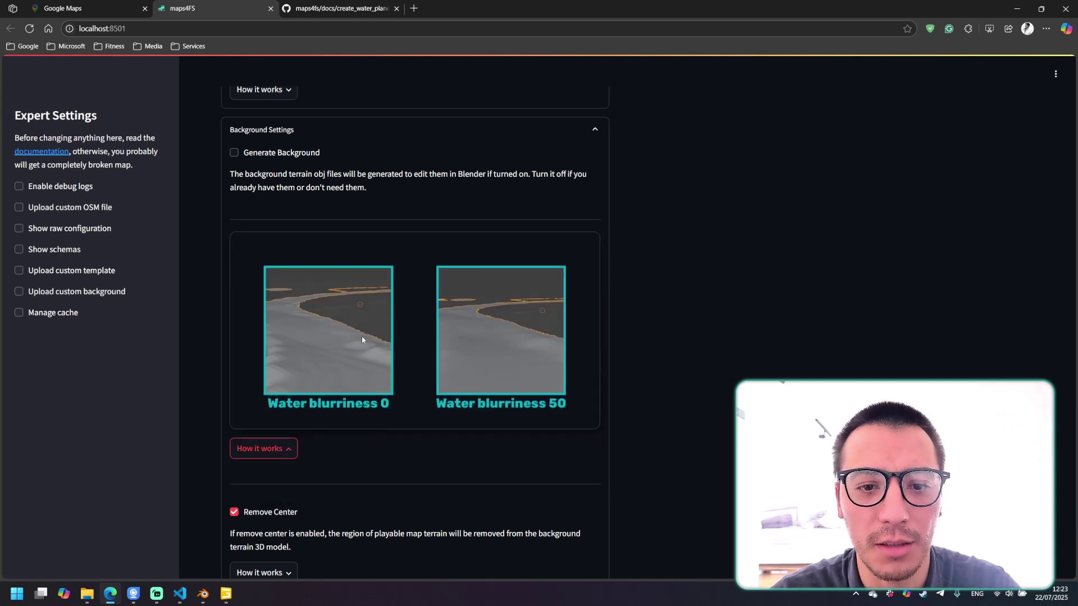
{"action": "left_click", "coordinate": [284, 452]}
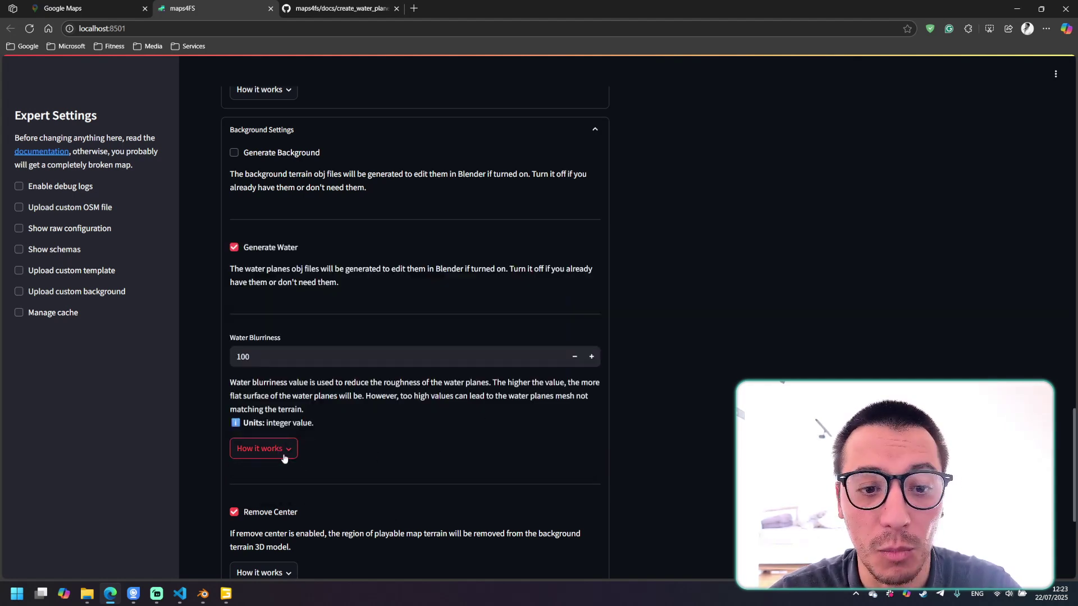
{"action": "scroll", "coordinate": [556, 351], "scroll_direction": "down", "scroll_amount": 4}
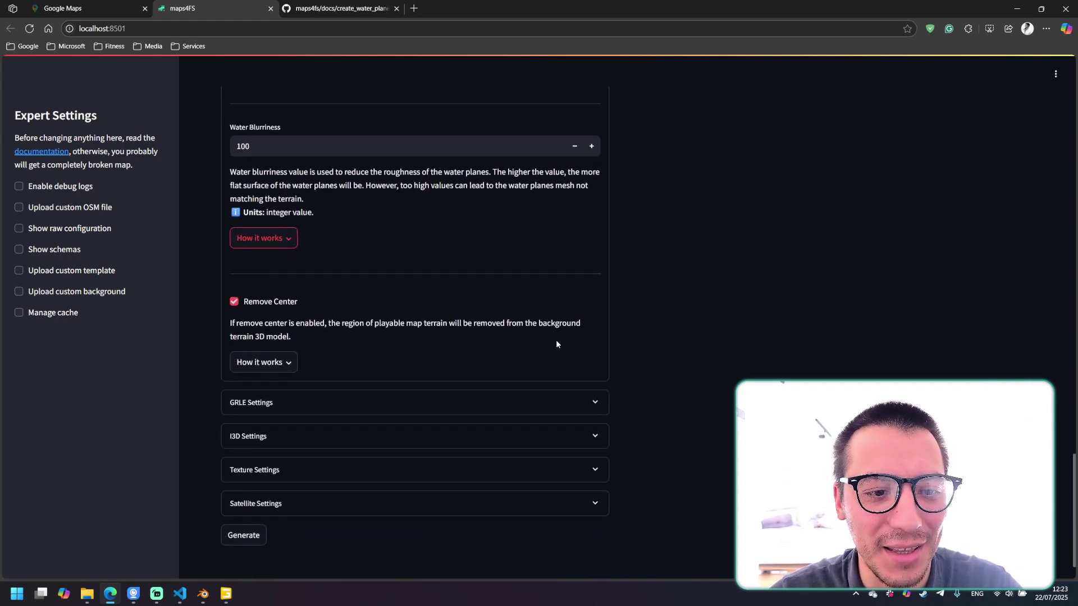
Expand Texture Settings and review its options.
{"action": "left_click", "coordinate": [311, 471]}
{"action": "scroll", "coordinate": [432, 432], "scroll_direction": "down", "scroll_amount": 5}
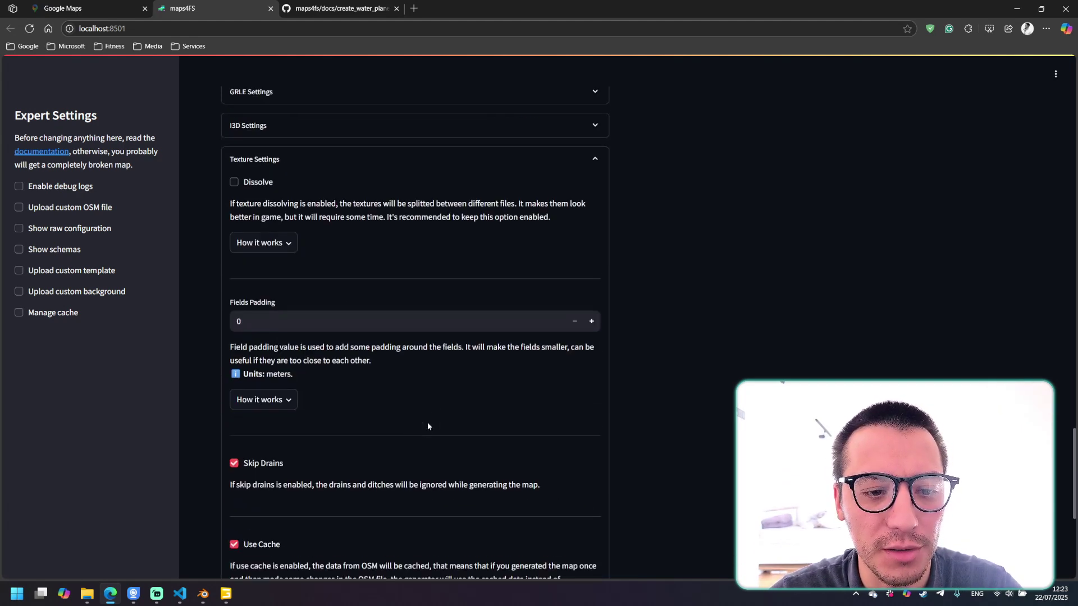
{"action": "scroll", "coordinate": [427, 427], "scroll_direction": "down", "scroll_amount": 3}
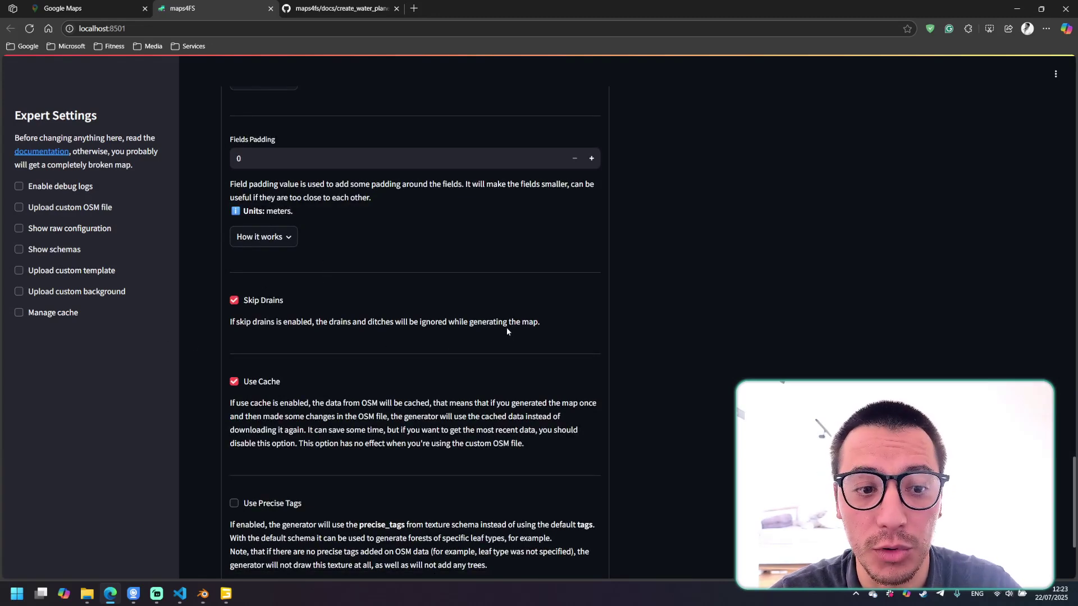
{"action": "scroll", "coordinate": [505, 329], "scroll_direction": "up", "scroll_amount": 2}
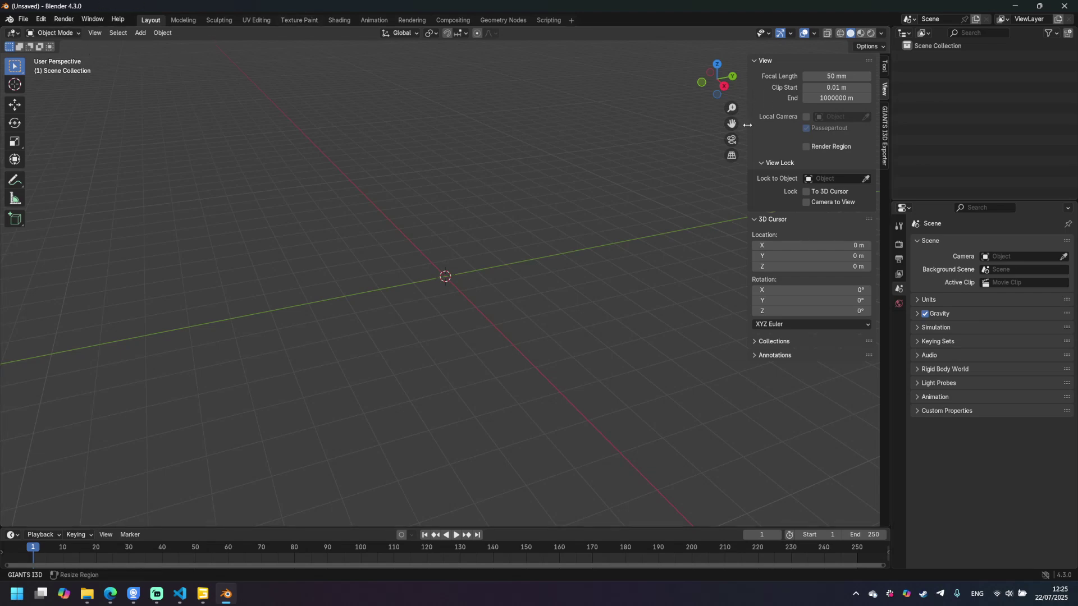
Widen the view settings sidebar beside Blender's 3D viewport.
{"action": "left_click_drag", "start_coordinate": [747, 124], "coordinate": [720, 124]}
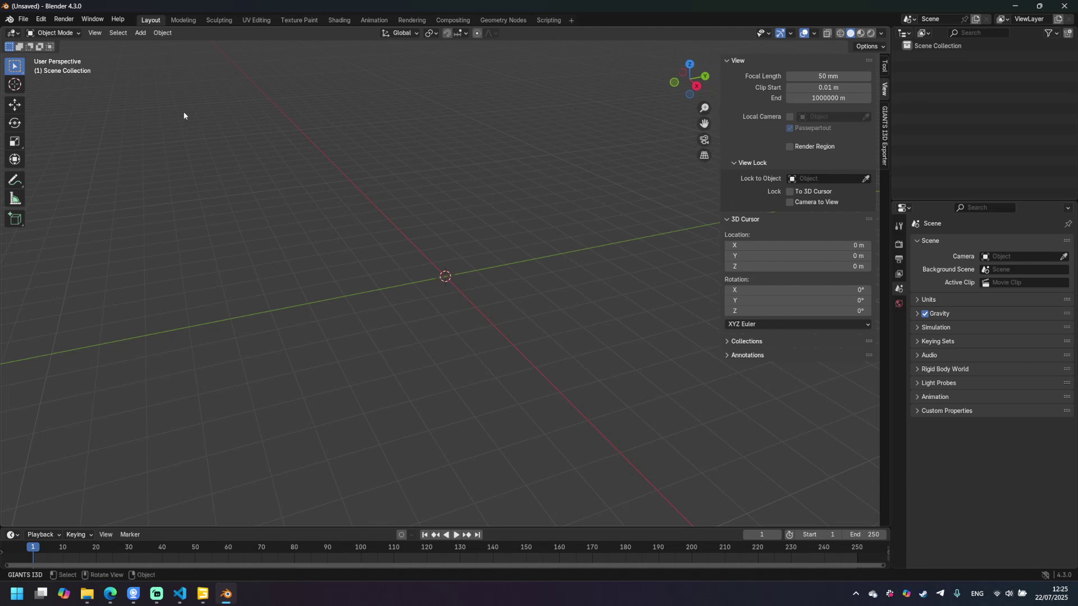
{"action": "left_click", "coordinate": [23, 20]}
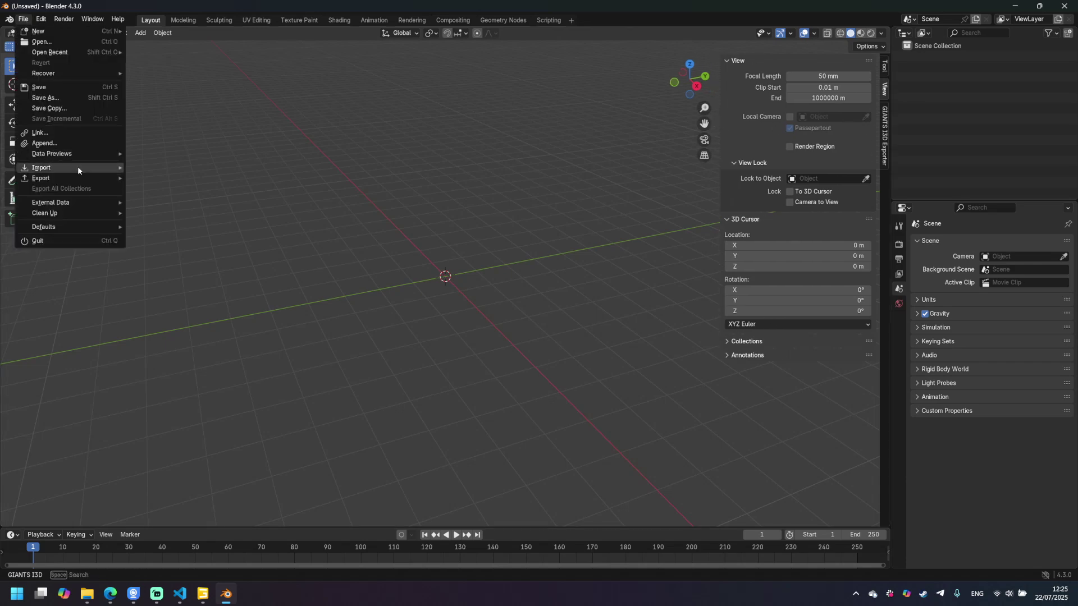
Import elevated_water.obj from Downloads/FS25_mymap/water as a Wavefront OBJ.
{"action": "mouse_move", "coordinate": [78, 168]}
{"action": "left_click", "coordinate": [200, 211]}
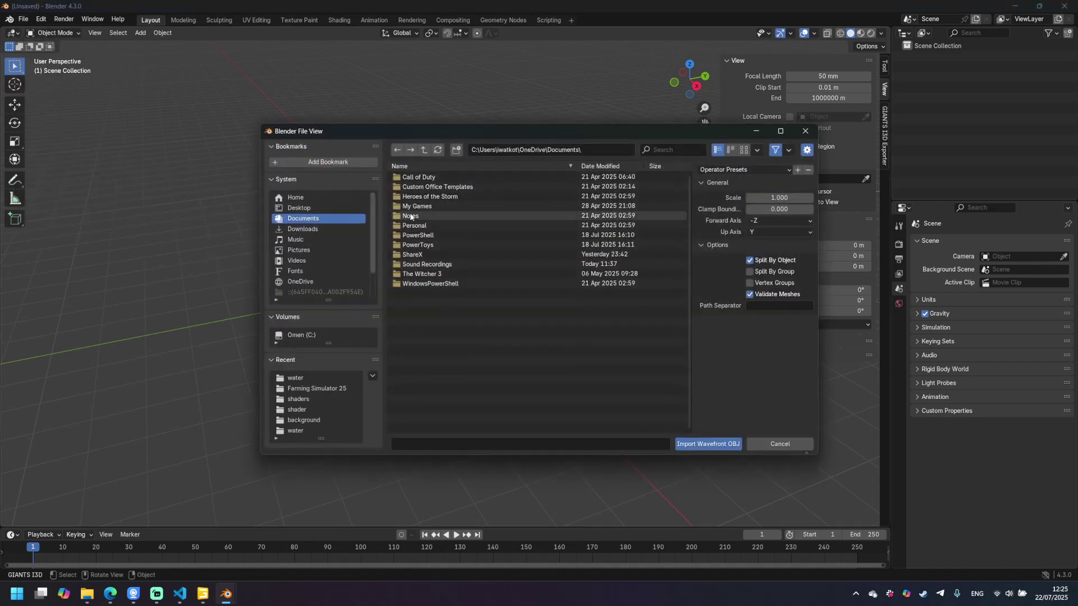
{"action": "left_click", "coordinate": [303, 229]}
{"action": "double_click", "coordinate": [426, 177]}
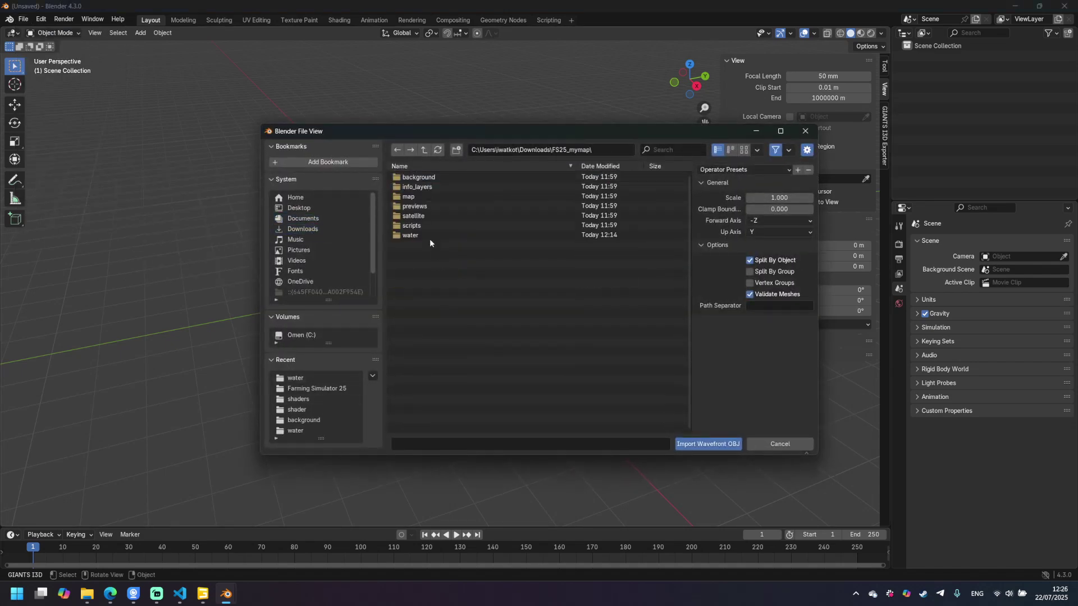
{"action": "double_click", "coordinate": [429, 235]}
{"action": "left_click", "coordinate": [429, 177]}
{"action": "left_click", "coordinate": [437, 188]}
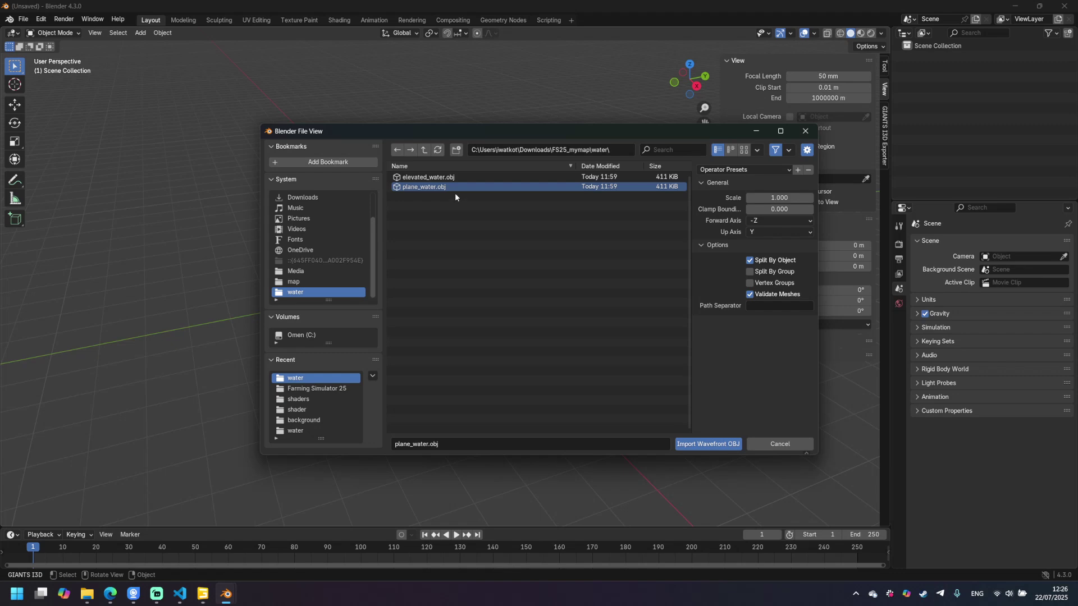
{"action": "left_click", "coordinate": [430, 178]}
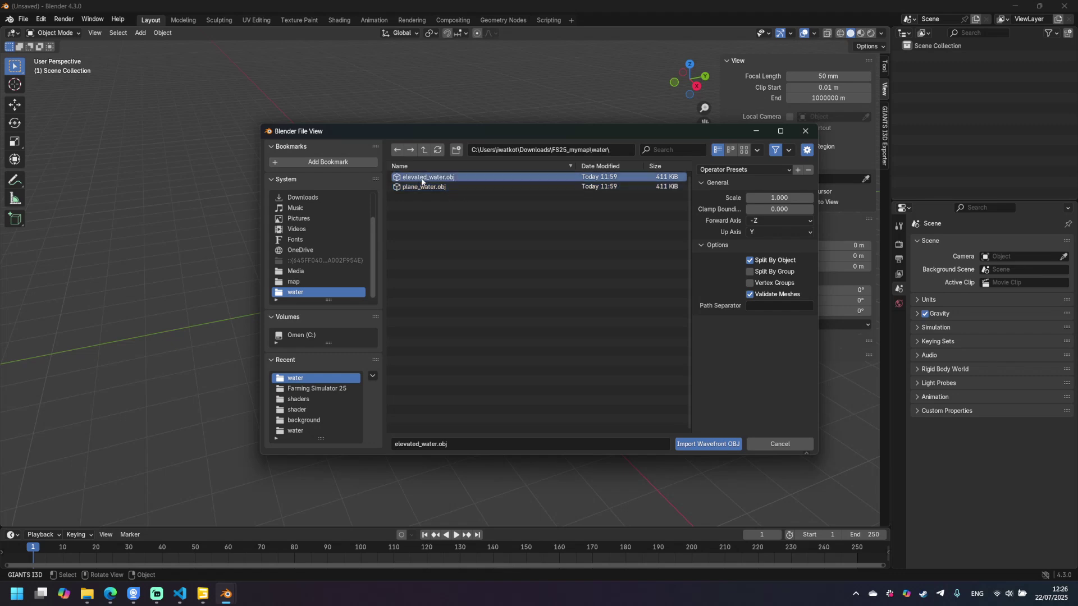
{"action": "left_click", "coordinate": [430, 187]}
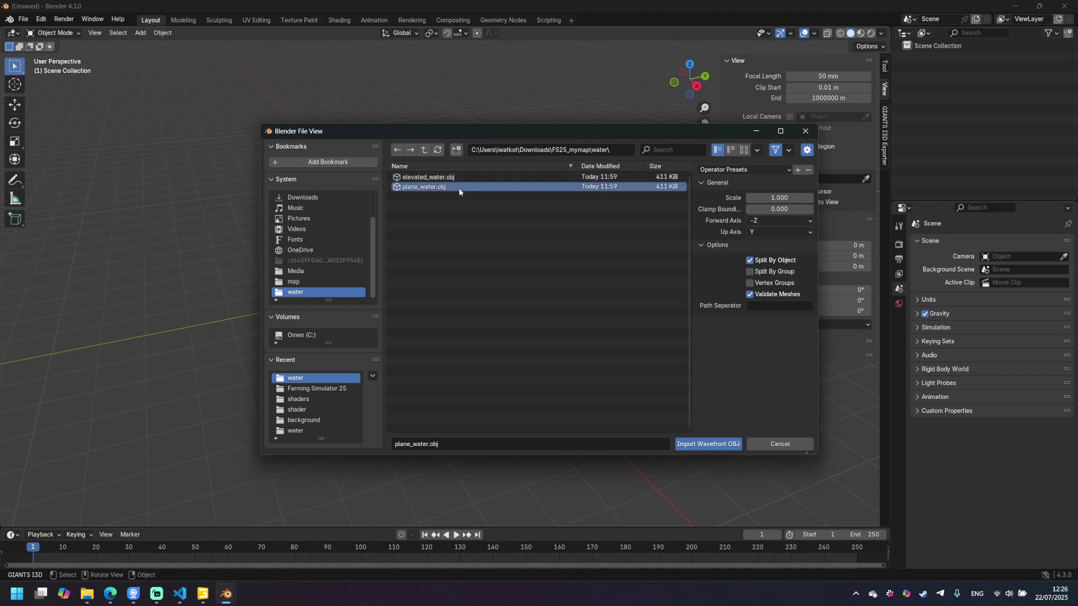
{"action": "left_click", "coordinate": [433, 179]}
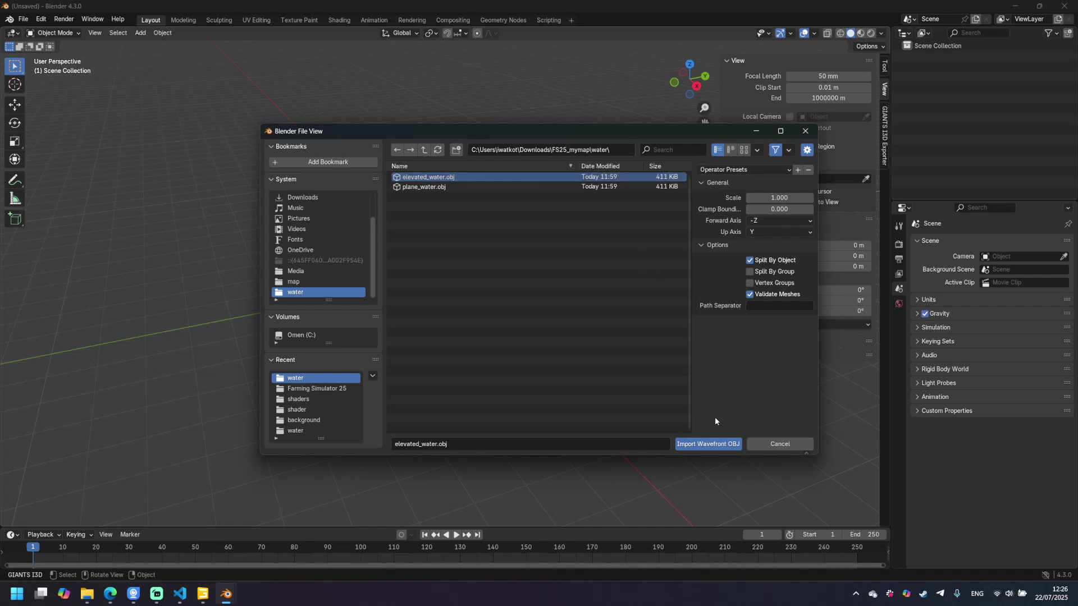
{"action": "left_click", "coordinate": [719, 444]}
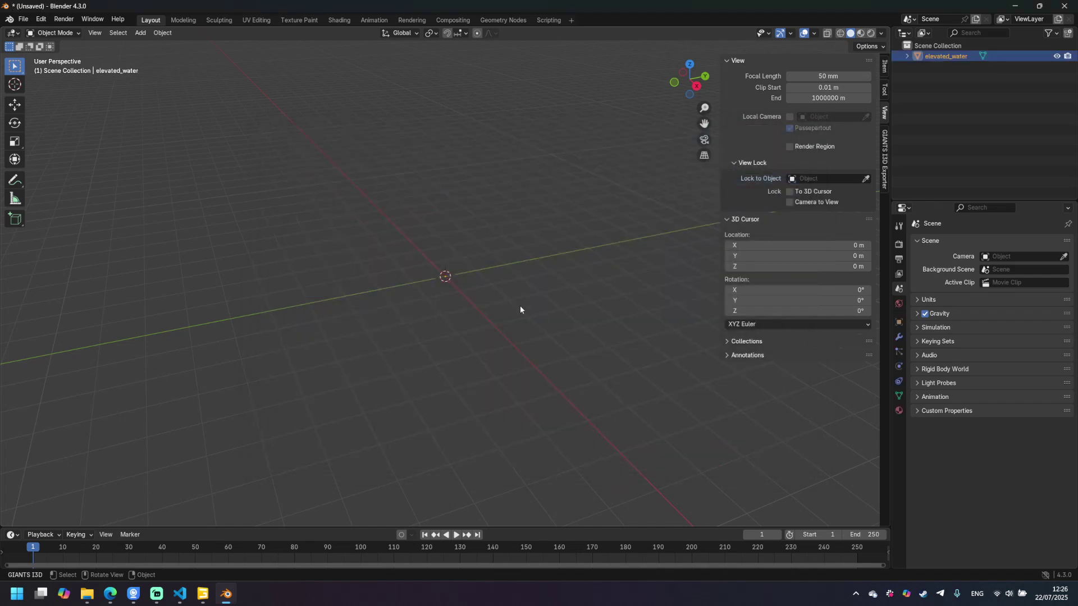
Set a new origin for elevated_water and show its transform values in the Item panel.
{"action": "right_click", "coordinate": [464, 220]}
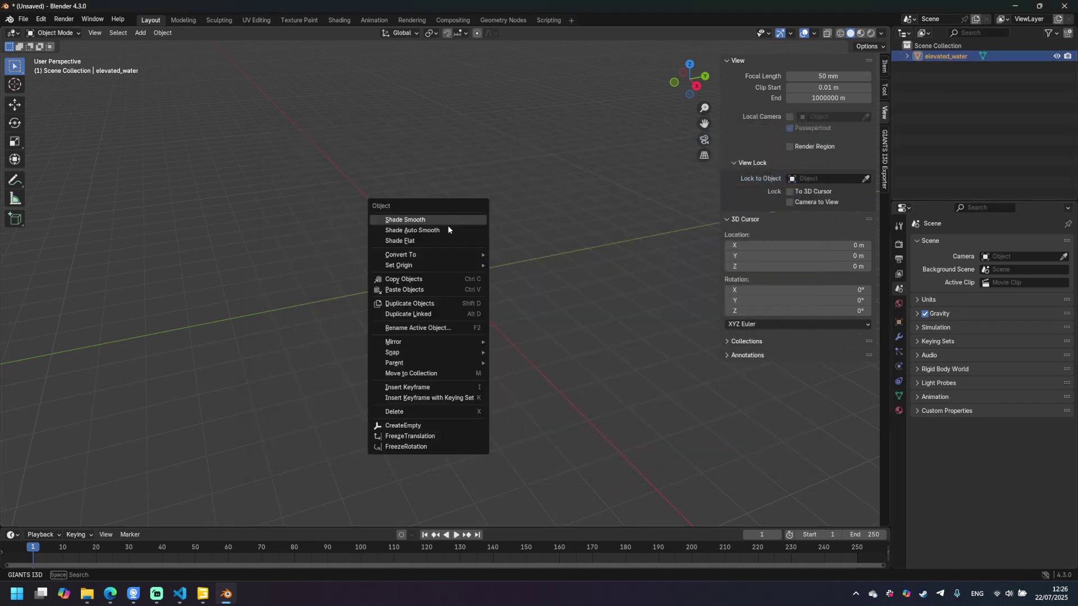
{"action": "mouse_move", "coordinate": [438, 266]}
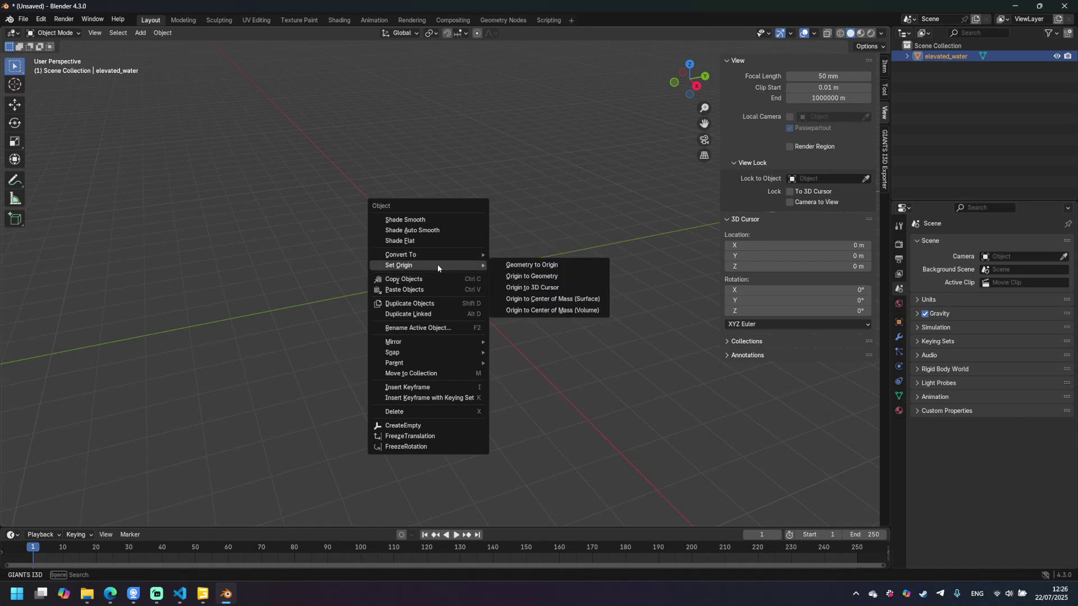
{"action": "left_click", "coordinate": [551, 276]}
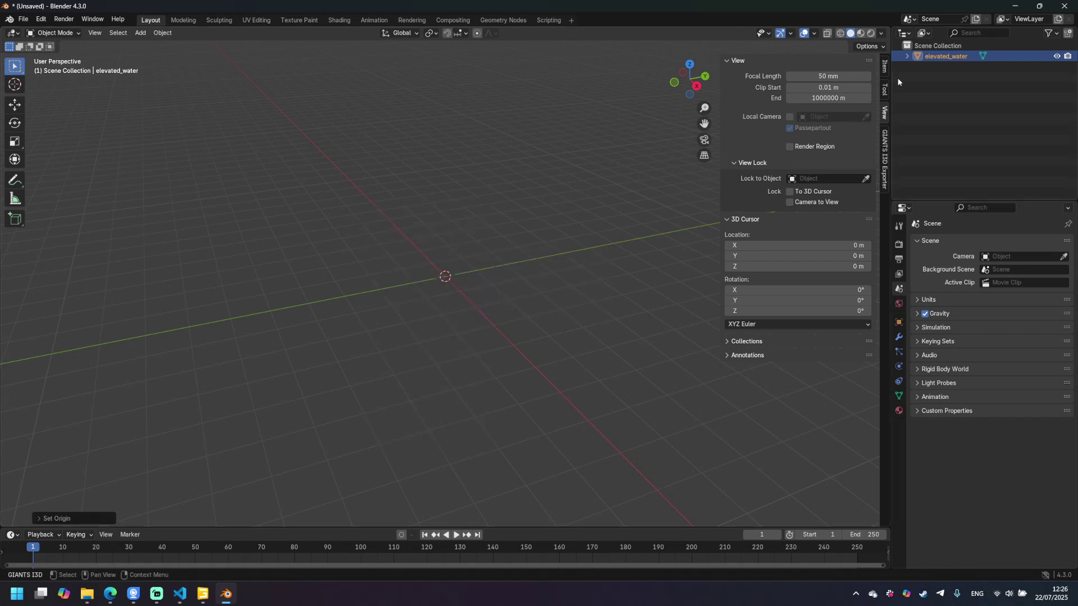
{"action": "left_click", "coordinate": [885, 67]}
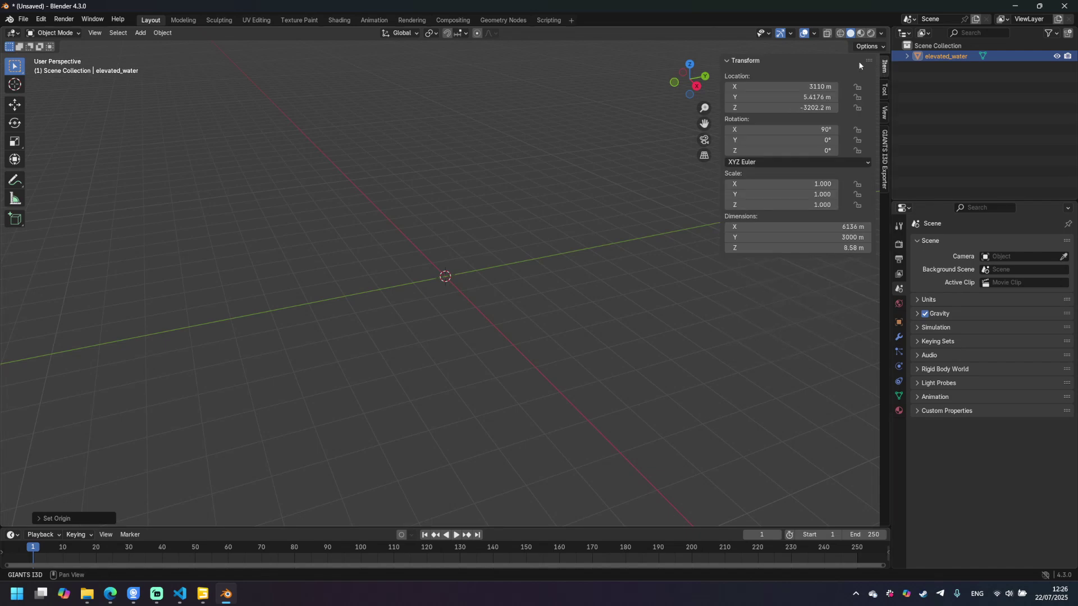
Set elevated_water's location to 0, 0, 0 and rotation X to 0°, then inspect the ribbon side-on.
{"action": "left_click", "coordinate": [816, 88]}
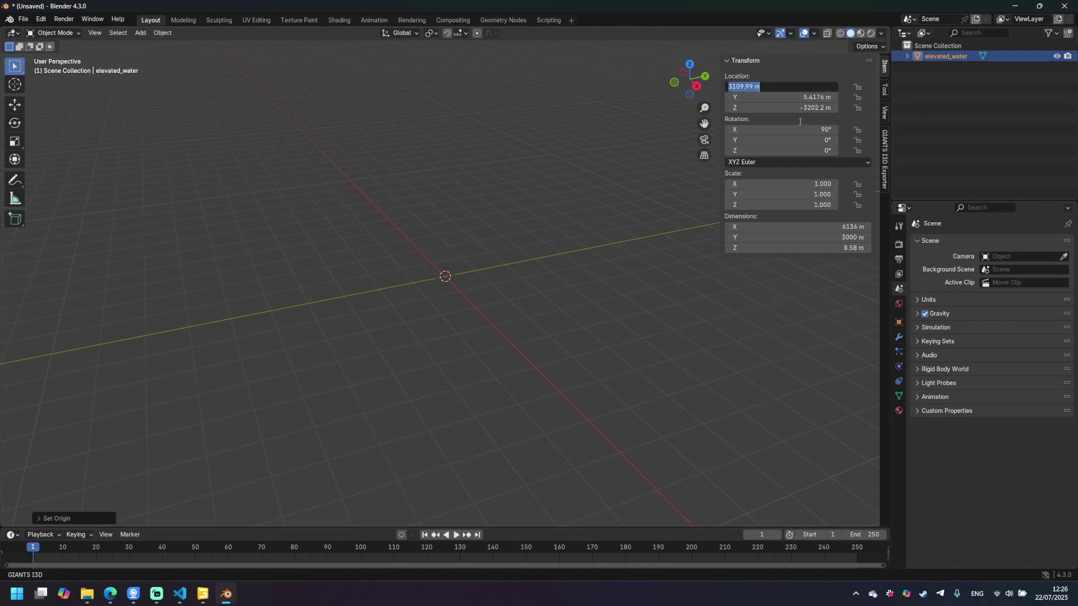
{"action": "type", "text": "0"}
{"action": "key", "text": "Tab"}
{"action": "type", "text": "0"}
{"action": "key", "text": "Tab"}
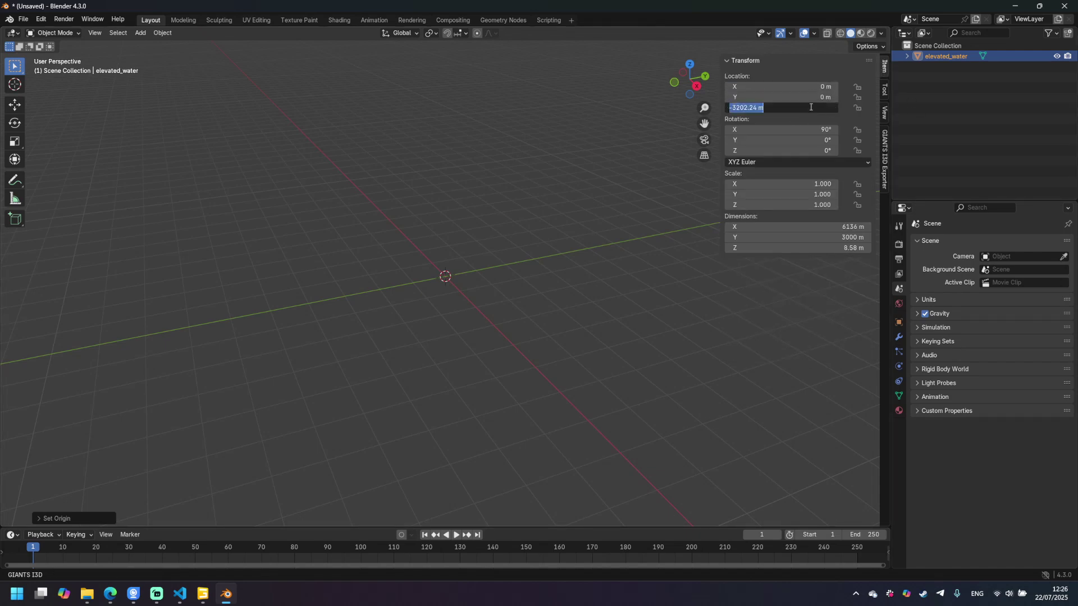
{"action": "type", "text": "0"}
{"action": "key", "text": "Tab"}
{"action": "type", "text": "0"}
{"action": "key", "text": "Return"}
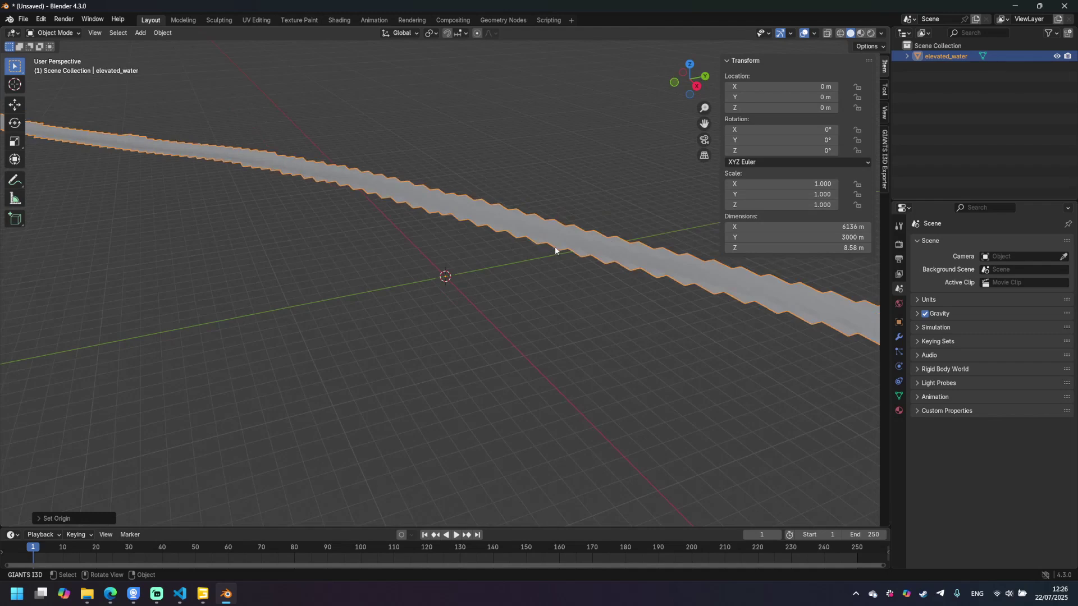
{"action": "middle_click_drag", "start_coordinate": [518, 194], "coordinate": [534, 215]}
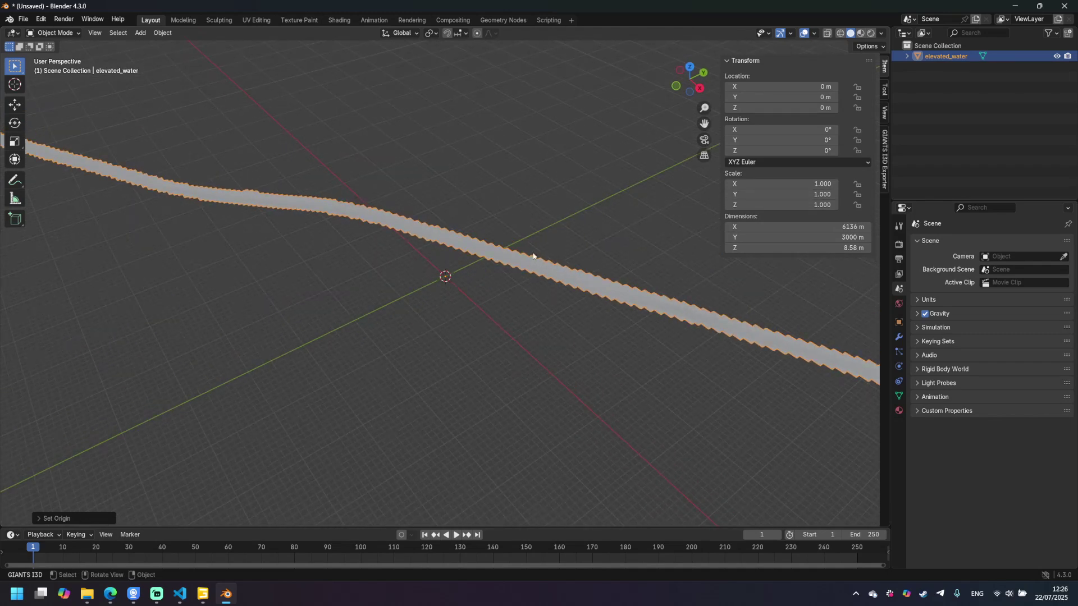
{"action": "middle_click_drag", "start_coordinate": [533, 257], "coordinate": [519, 297]}
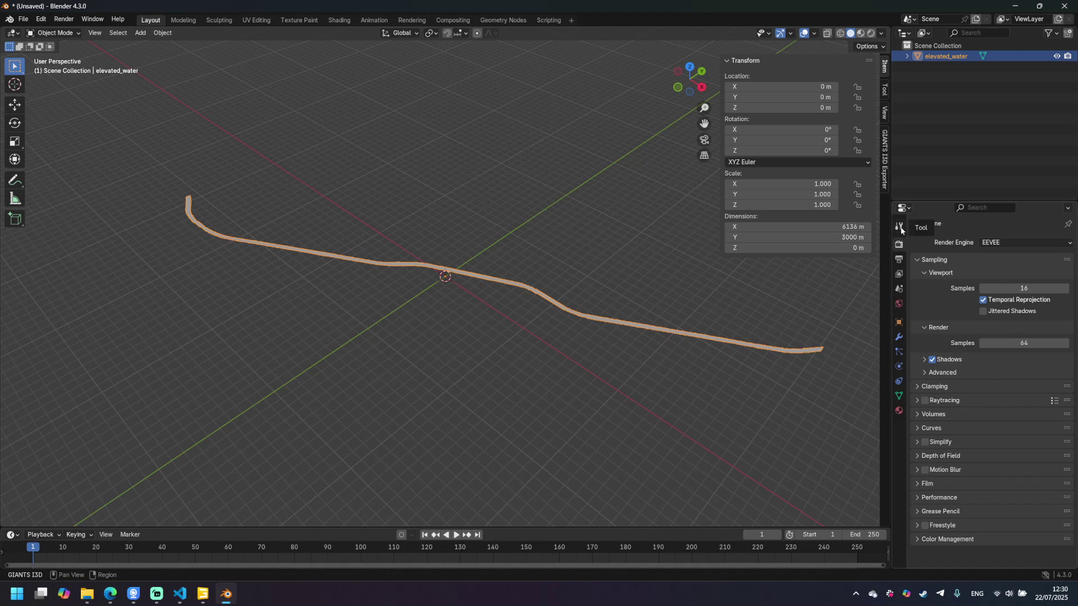
Create Material.003 for elevated_water and set its emission colour to black.
{"action": "left_click", "coordinate": [899, 412]}
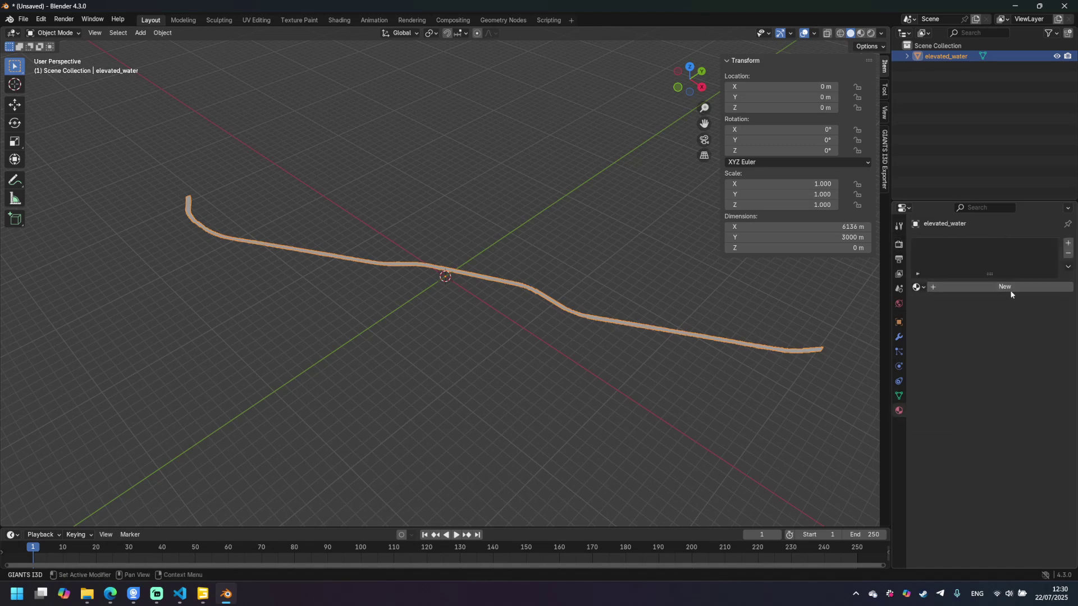
{"action": "left_click", "coordinate": [1004, 287]}
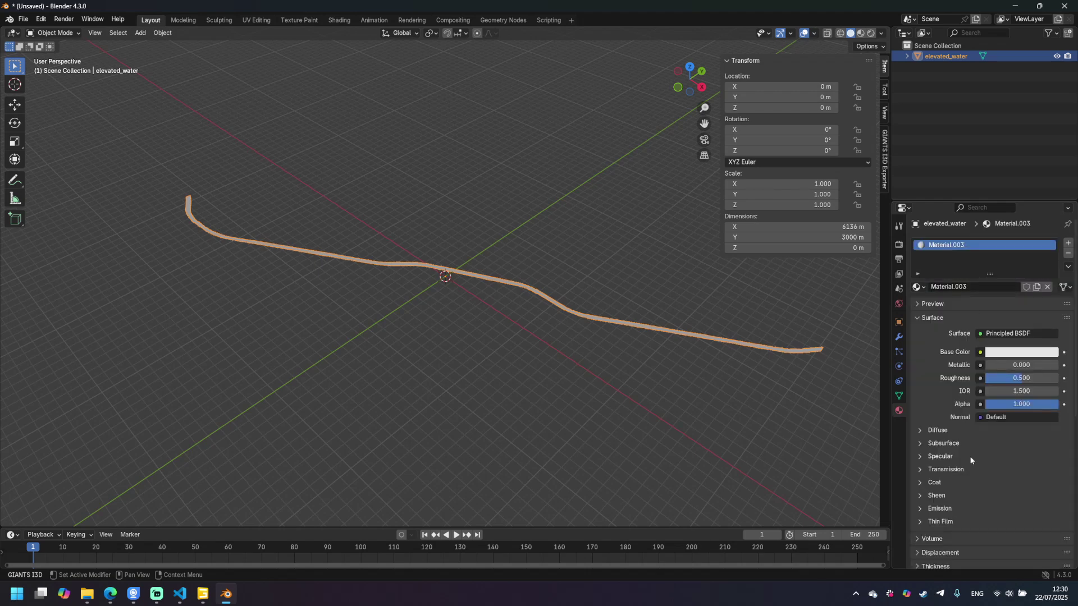
{"action": "scroll", "coordinate": [970, 460], "scroll_direction": "down", "scroll_amount": 3}
{"action": "left_click", "coordinate": [921, 424]}
{"action": "left_click", "coordinate": [1014, 416]}
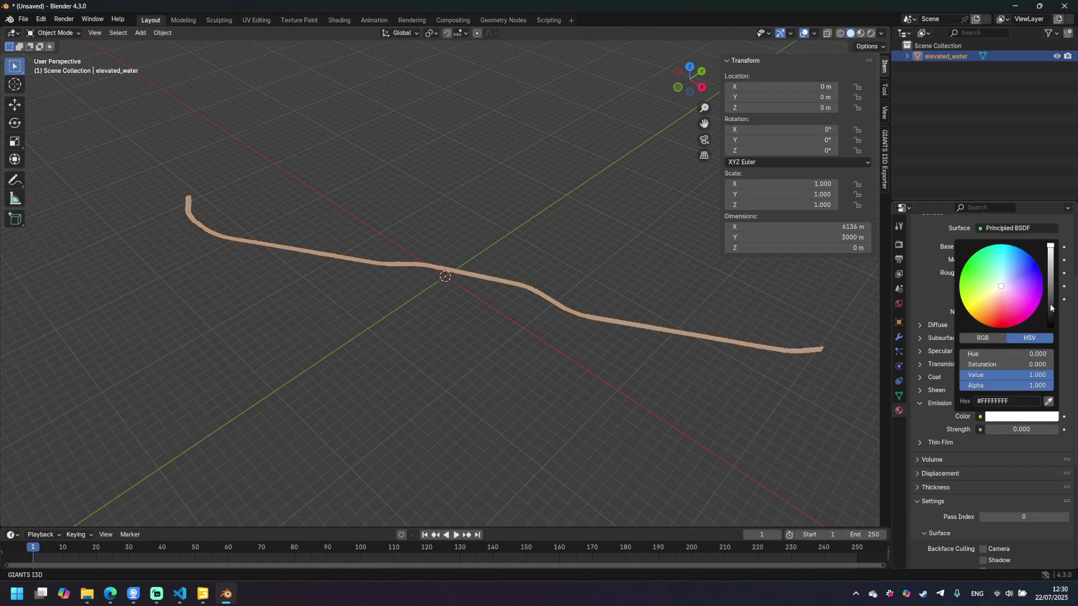
{"action": "left_click_drag", "start_coordinate": [1026, 374], "coordinate": [971, 375]}
{"action": "left_click", "coordinate": [986, 146]}
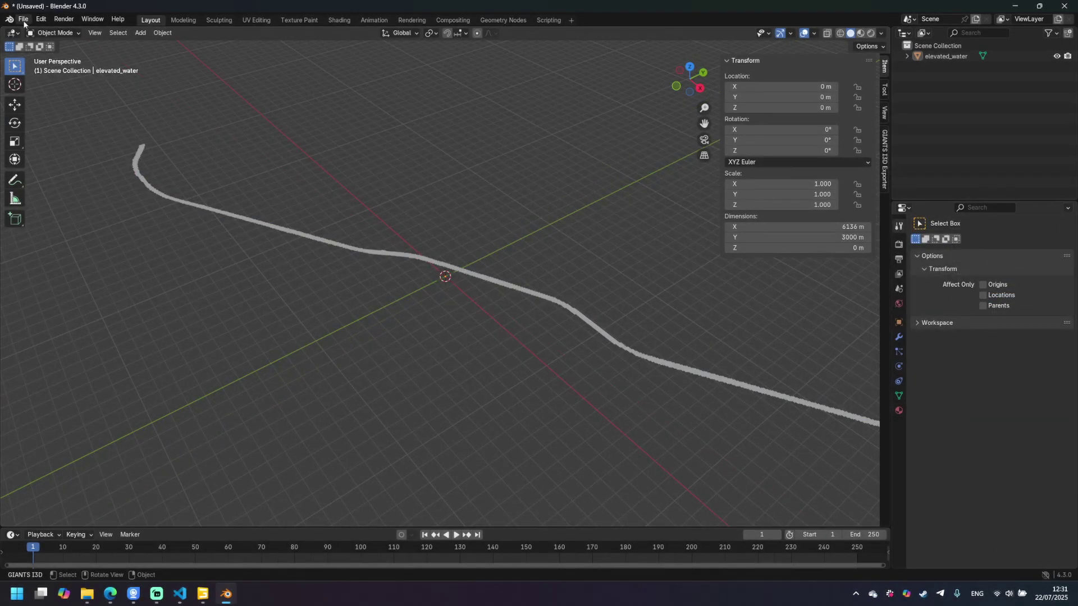
{"action": "left_click", "coordinate": [23, 19]}
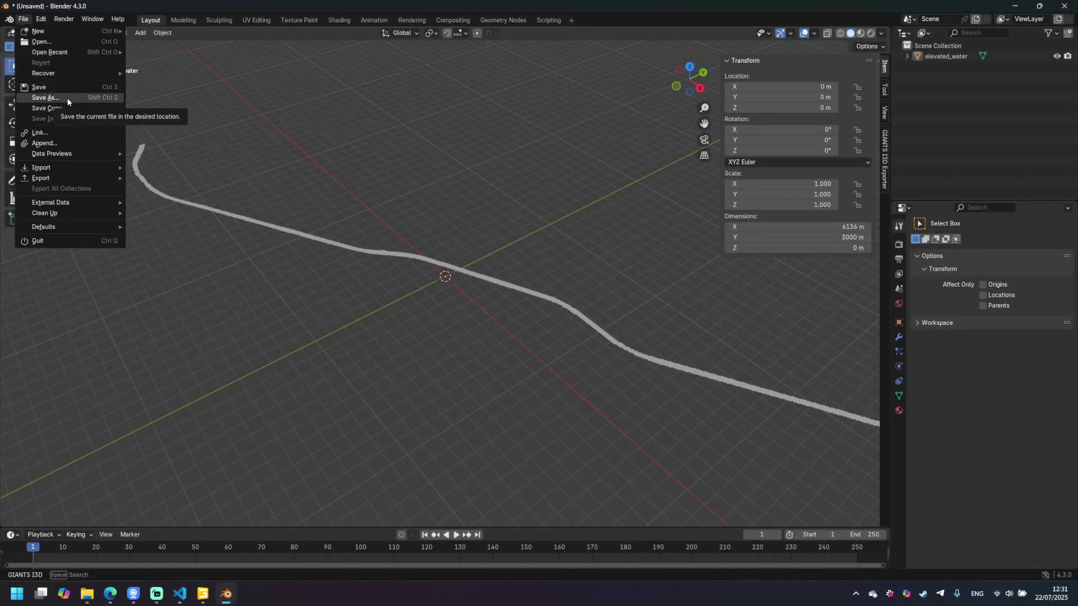
Start Save As and reuse the water.blend file name in the water folder.
{"action": "left_click", "coordinate": [45, 97]}
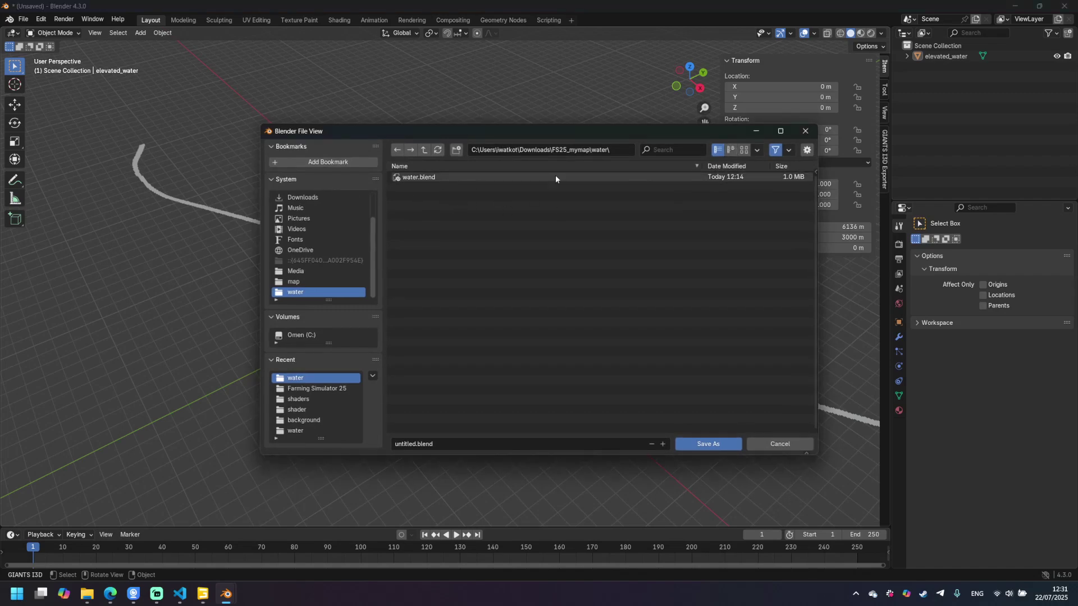
{"action": "left_click", "coordinate": [442, 178]}
Save over water.blend and show the widened GIANTS I3D Exporter panel.
{"action": "left_click", "coordinate": [706, 444]}
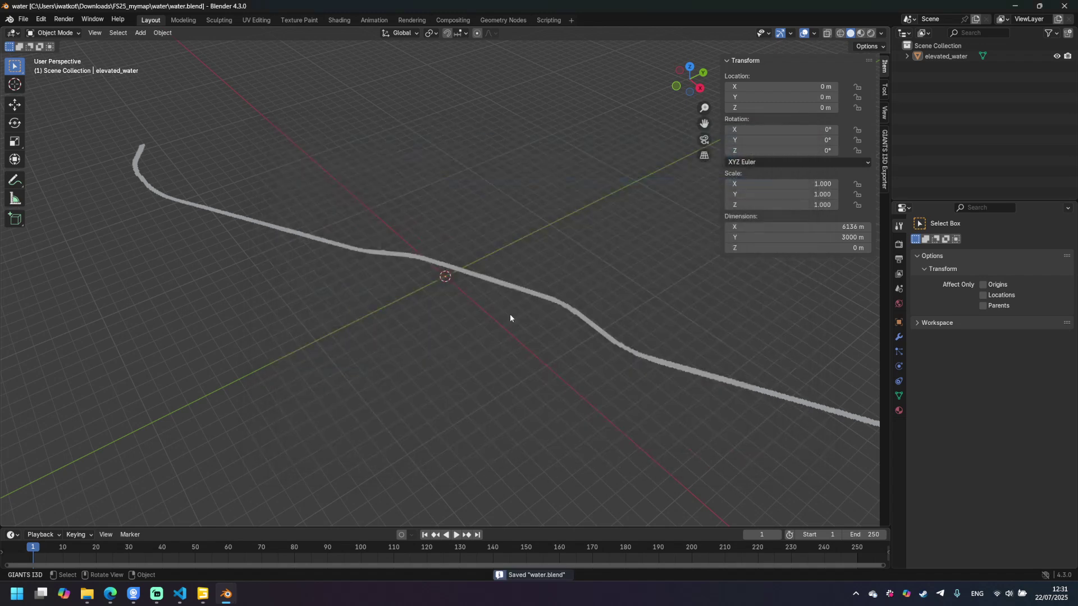
{"action": "left_click", "coordinate": [884, 171]}
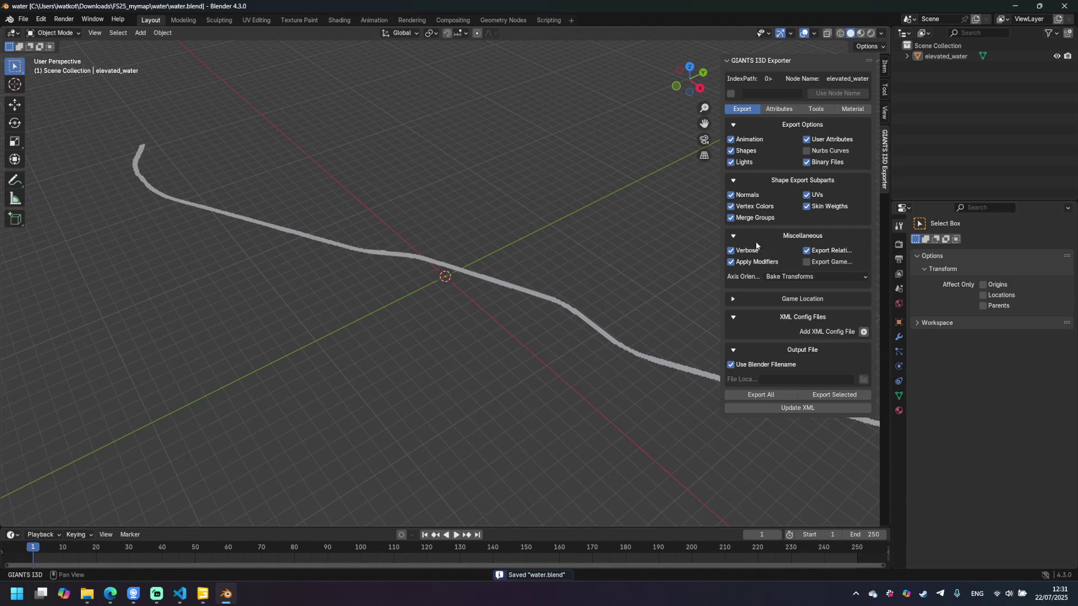
{"action": "left_click_drag", "start_coordinate": [723, 252], "coordinate": [525, 258]}
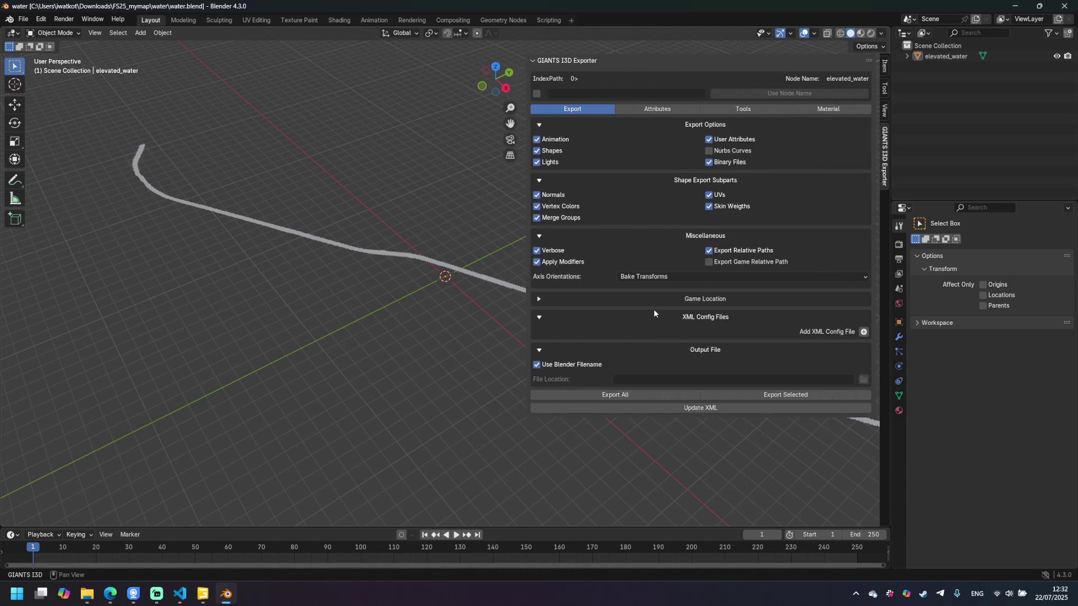
Set the exporter's Game Location to the Farming Simulator 25 folder.
{"action": "left_click", "coordinate": [559, 303]}
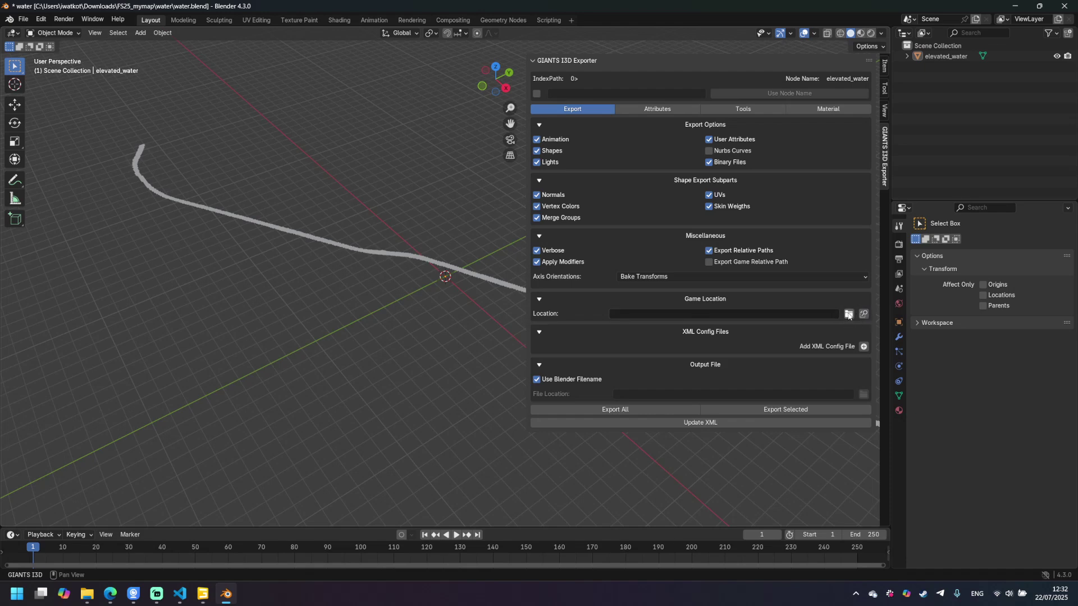
{"action": "left_click", "coordinate": [849, 314]}
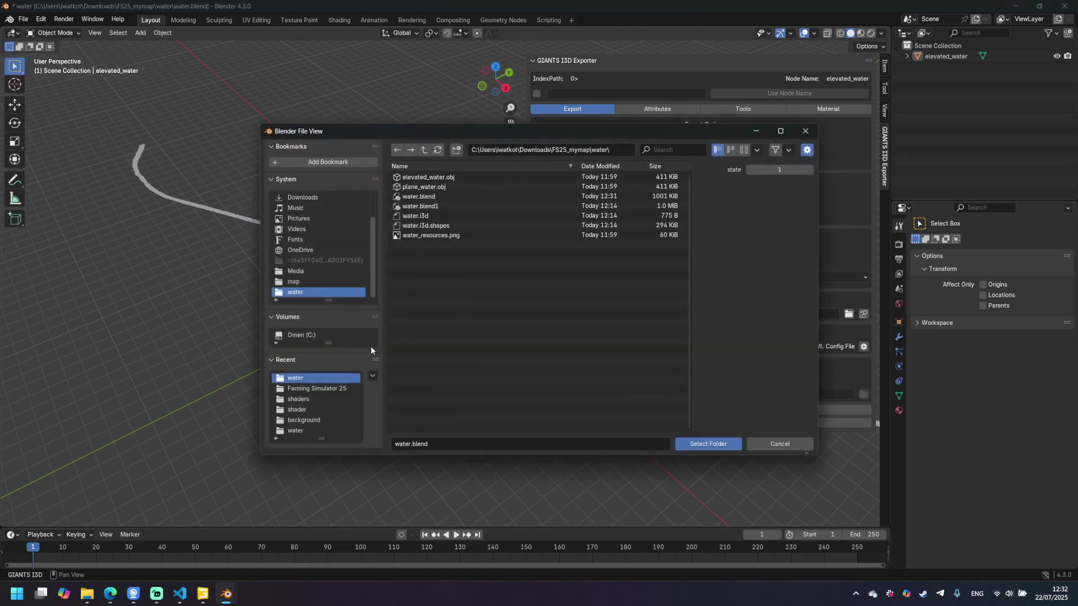
{"action": "left_click", "coordinate": [312, 389]}
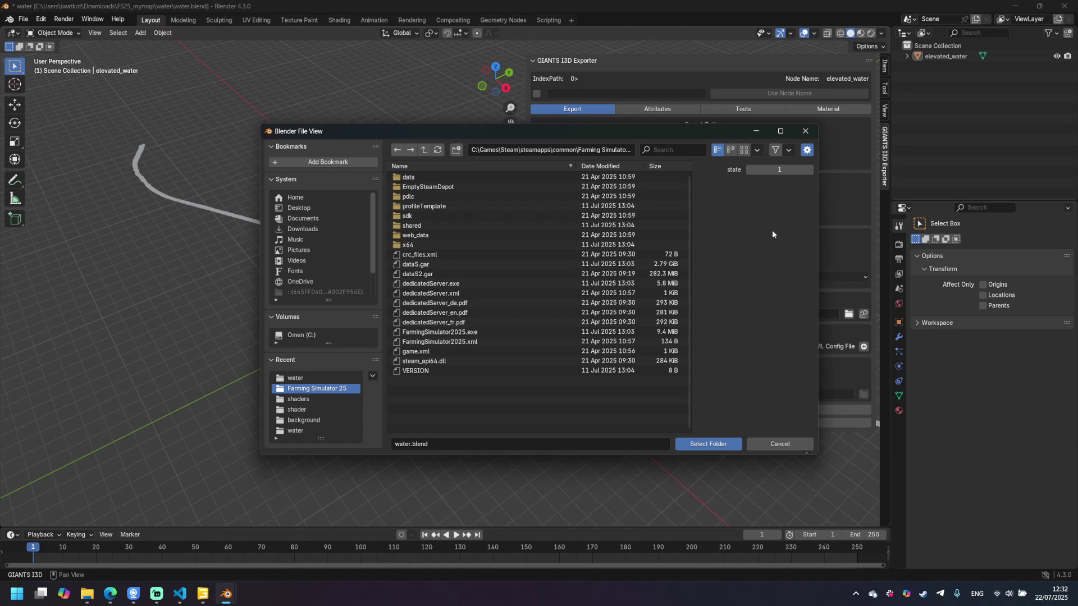
{"action": "left_click", "coordinate": [707, 447]}
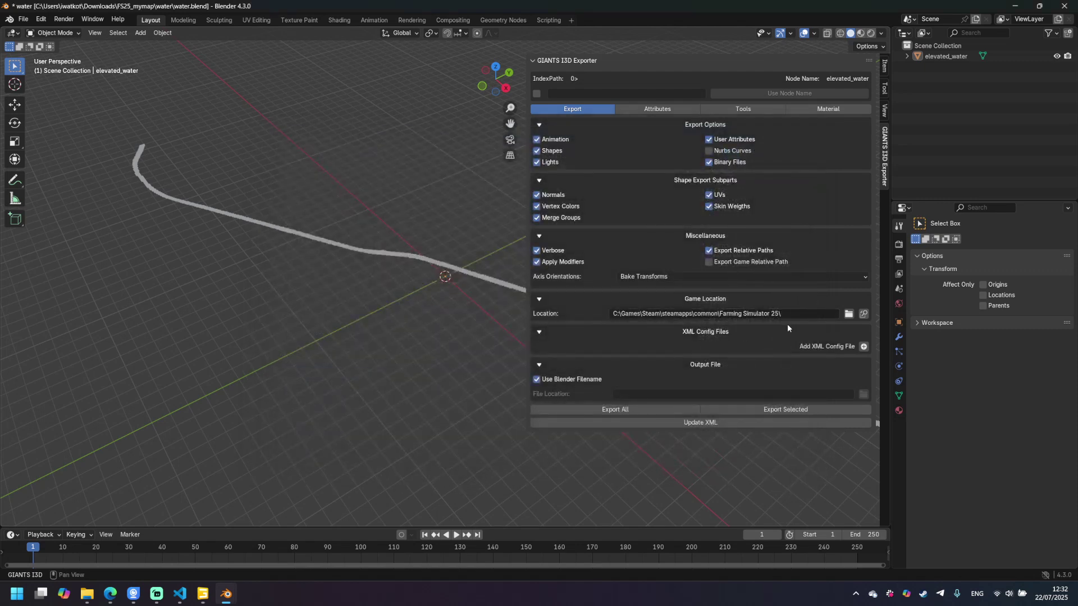
Auto-detect the game's shader folder in the exporter's Material settings.
{"action": "left_click", "coordinate": [810, 109]}
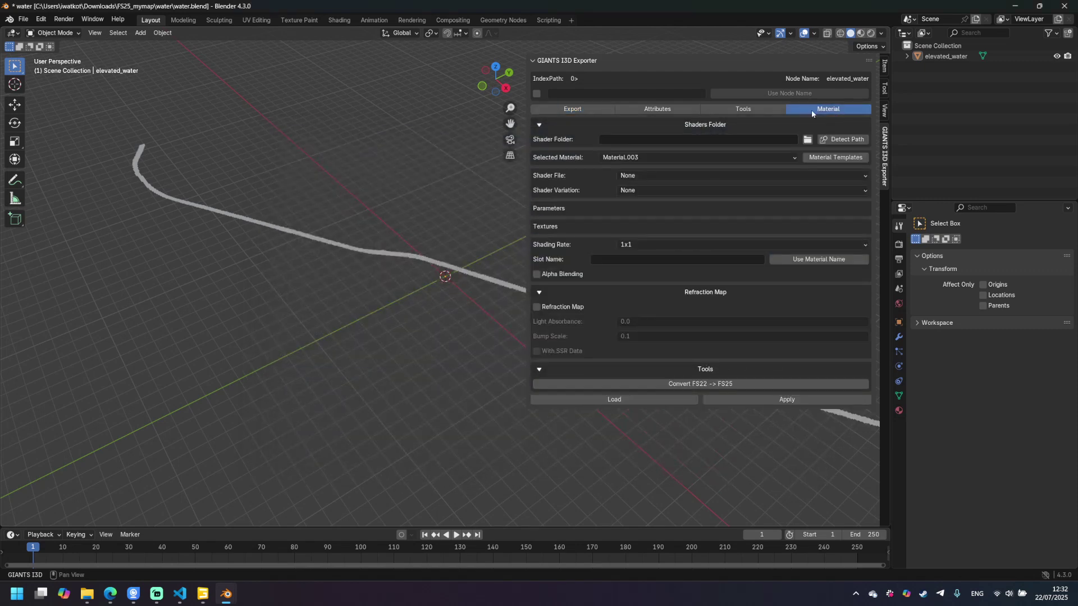
{"action": "left_click", "coordinate": [823, 142]}
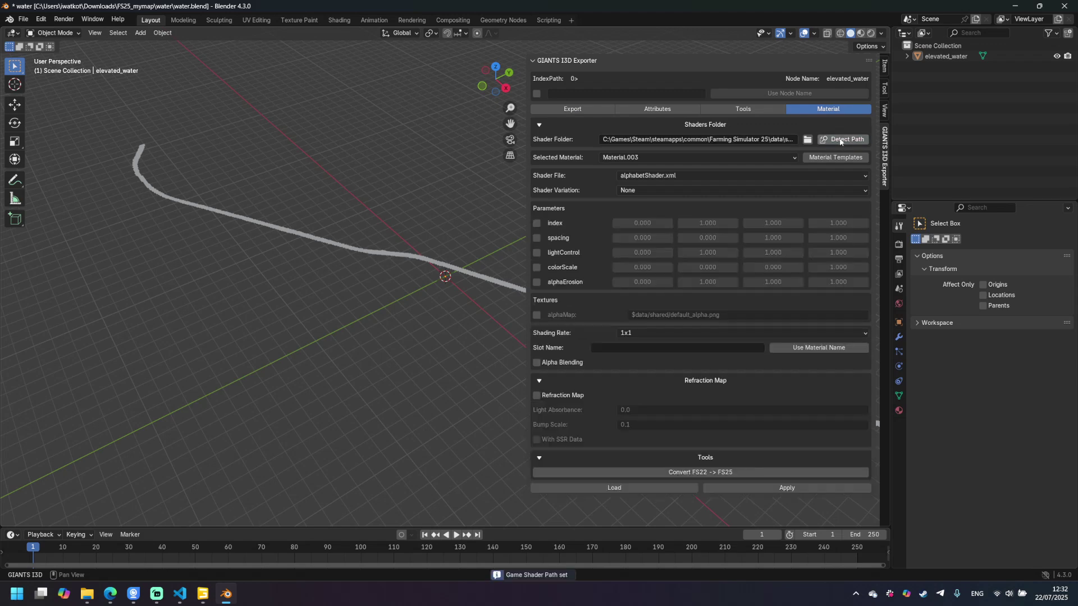
{"action": "left_click_drag", "start_coordinate": [525, 253], "coordinate": [498, 253]}
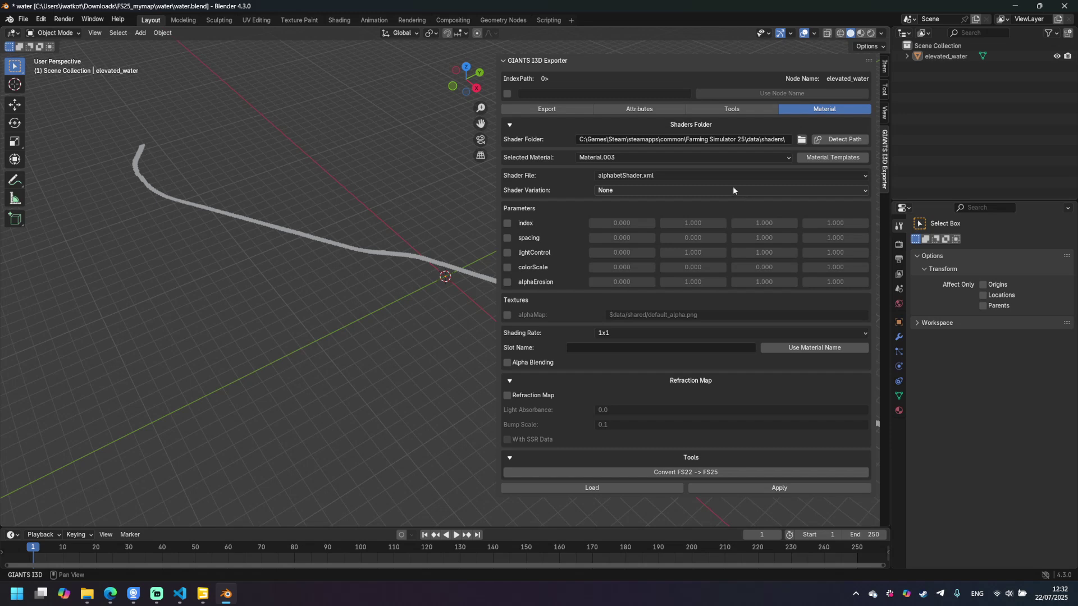
{"action": "left_click", "coordinate": [678, 65]}
{"action": "left_click", "coordinate": [677, 65]}
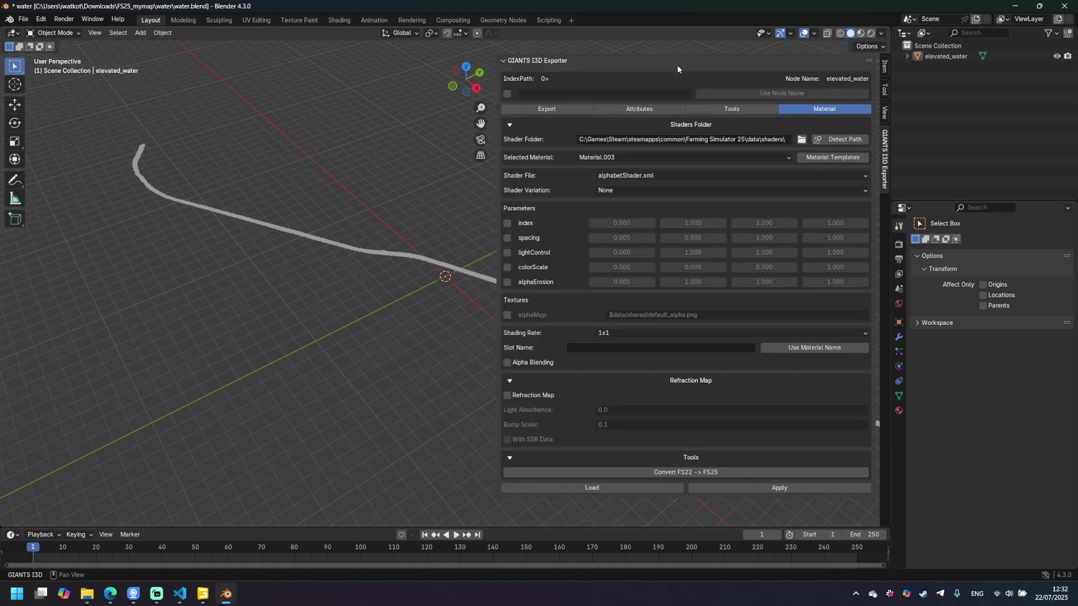
Assign oceanShader.xml as Material.003's shader file.
{"action": "left_click", "coordinate": [655, 177]}
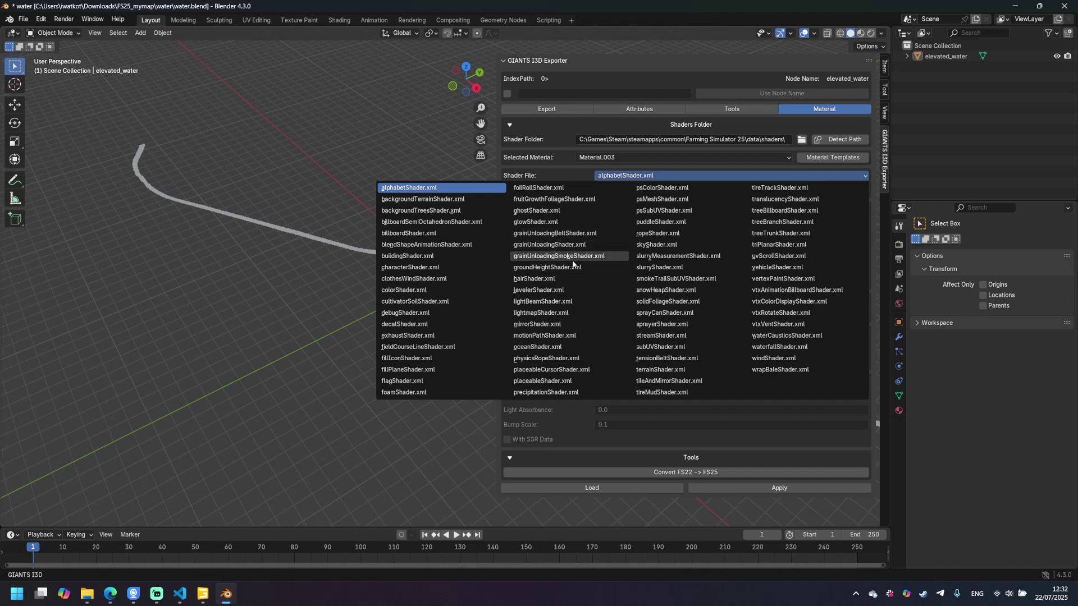
{"action": "left_click", "coordinate": [561, 348]}
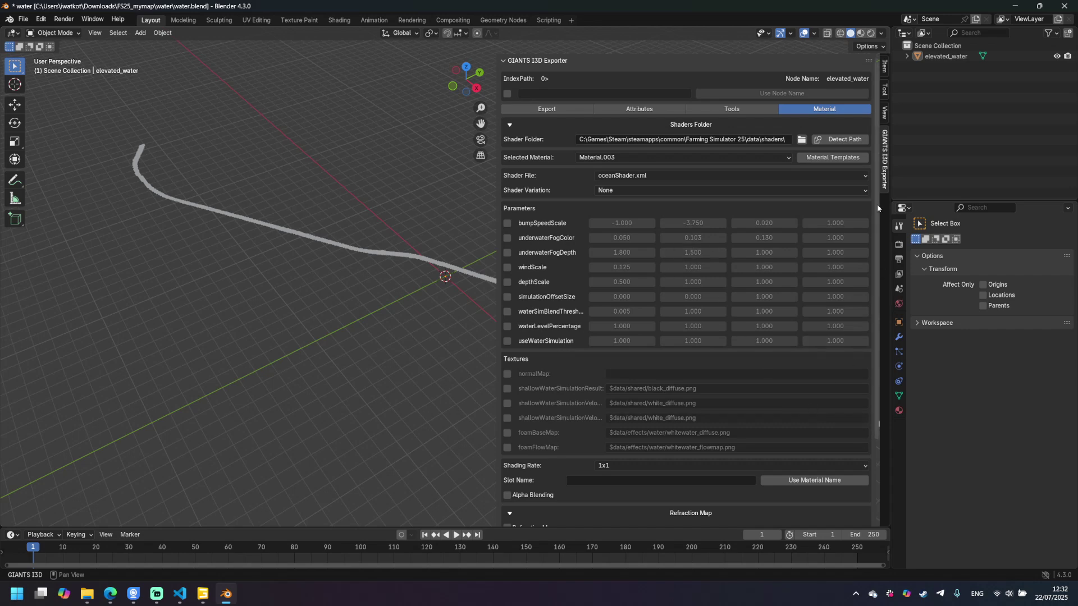
{"action": "left_click_drag", "start_coordinate": [878, 207], "coordinate": [878, 312]}
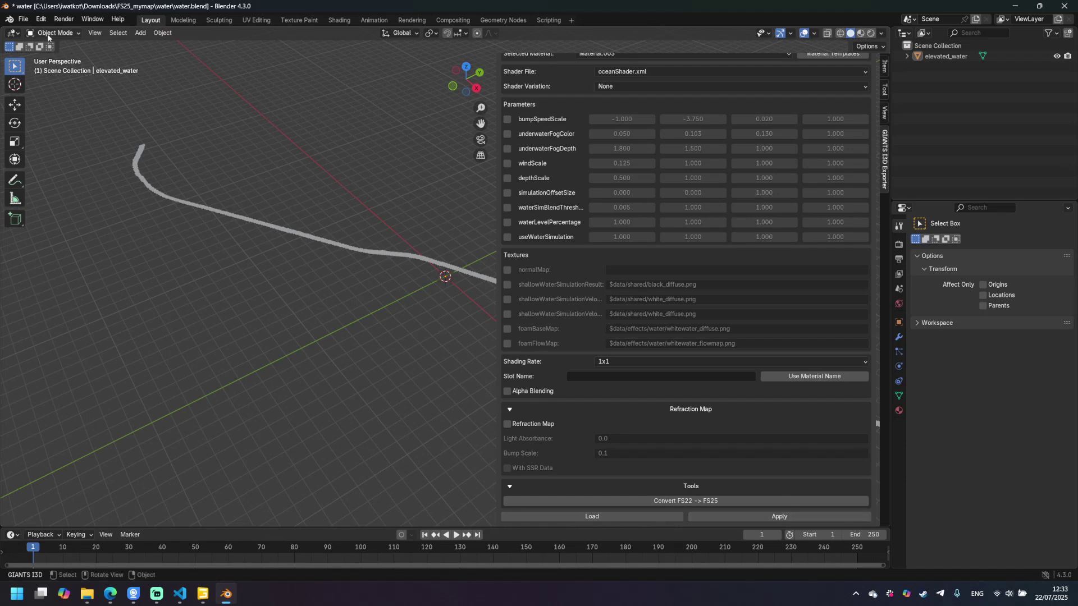
Save the scene to water.blend.
{"action": "left_click", "coordinate": [23, 19]}
{"action": "left_click", "coordinate": [39, 87]}
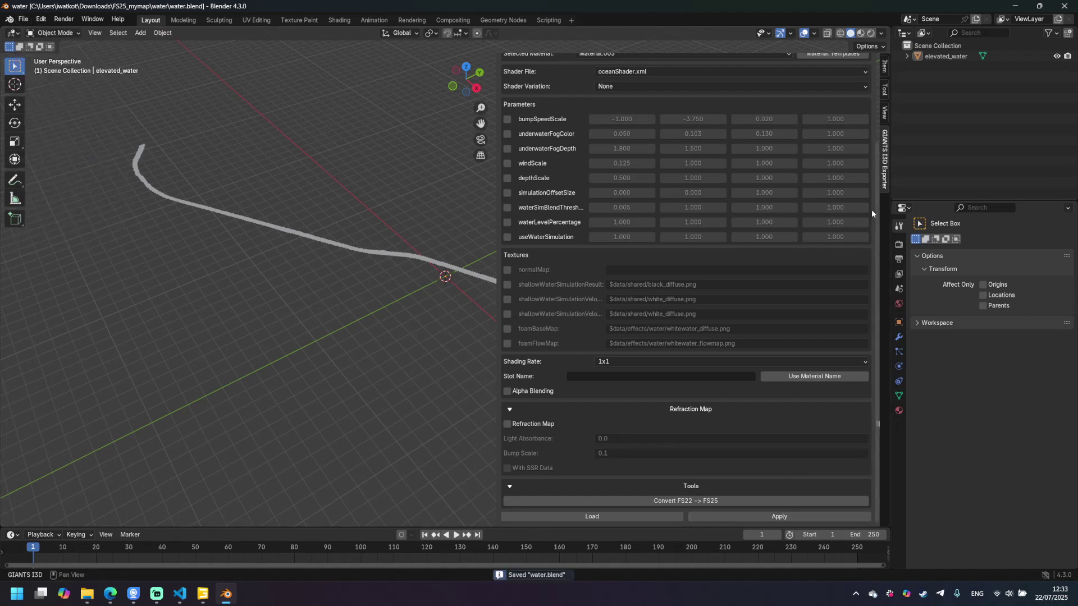
{"action": "scroll", "coordinate": [565, 109], "scroll_direction": "up", "scroll_amount": 4}
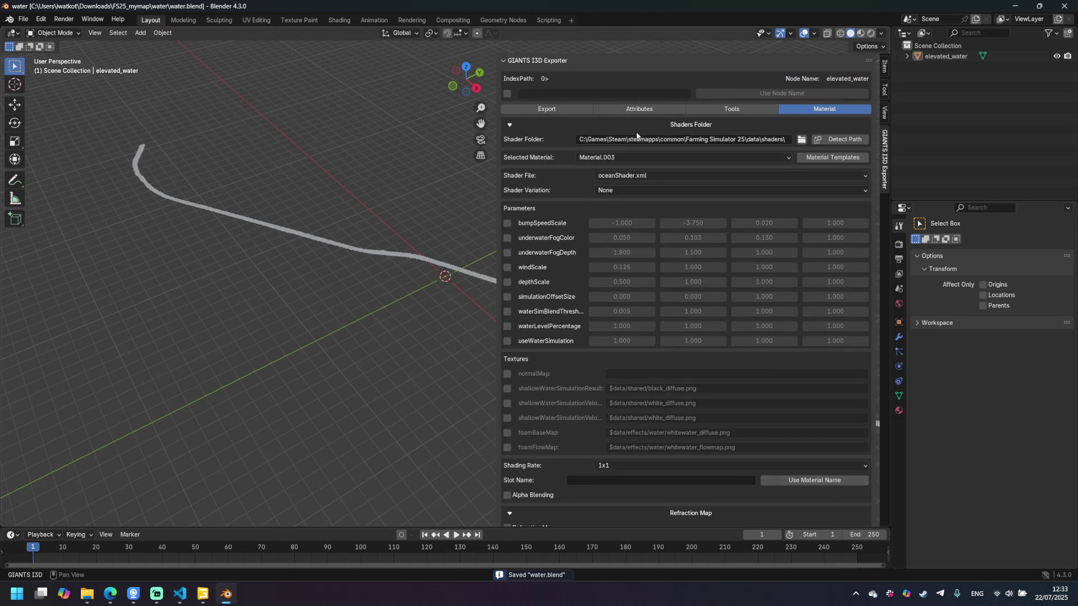
Select elevated_water and export only the selected object to I3D.
{"action": "left_click", "coordinate": [565, 109]}
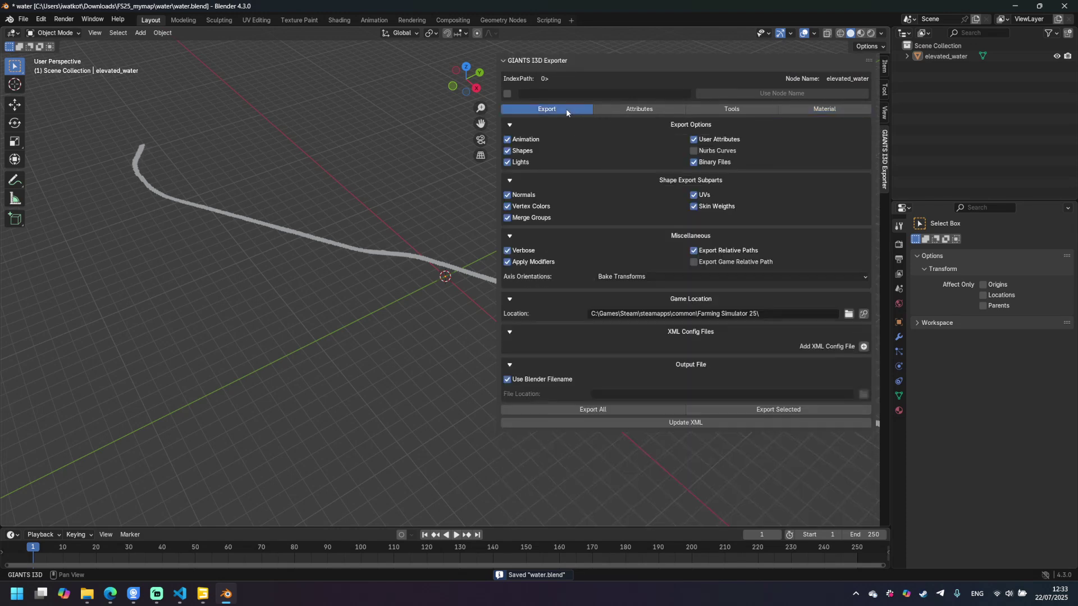
{"action": "left_click", "coordinate": [956, 56]}
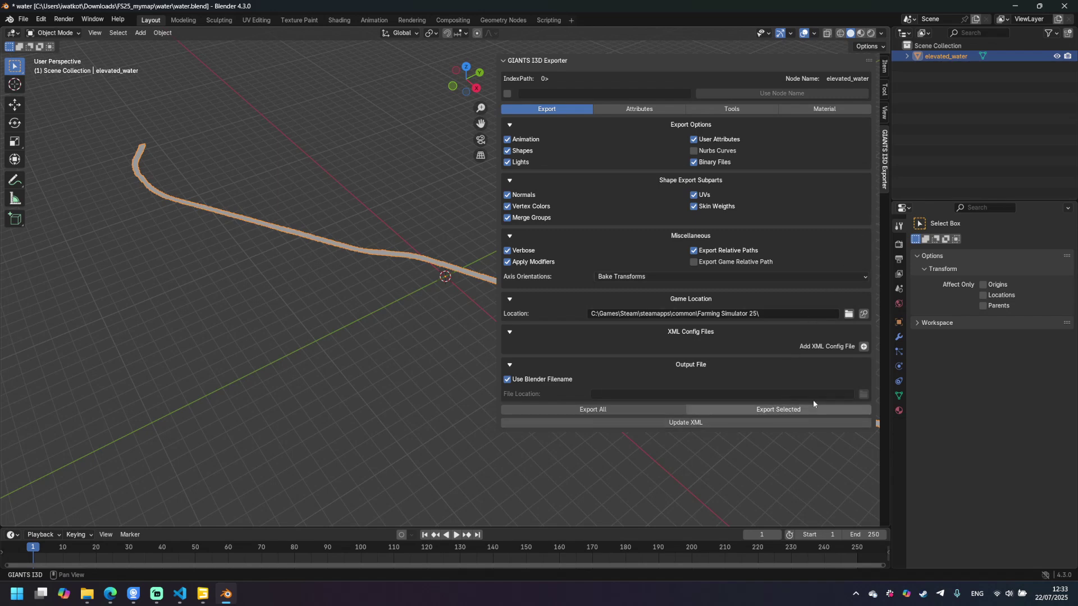
{"action": "left_click", "coordinate": [786, 413]}
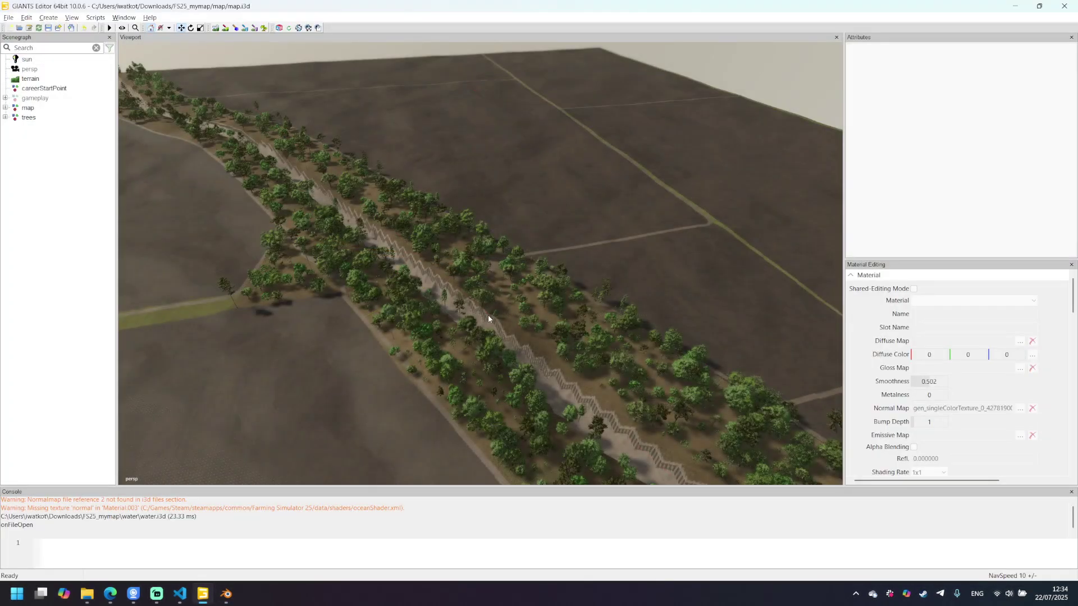
Import water.i3d from the Downloads/FS25_mymap/water folder into the map via File > Import.
{"action": "scroll", "coordinate": [488, 318], "scroll_direction": "up", "scroll_amount": 5}
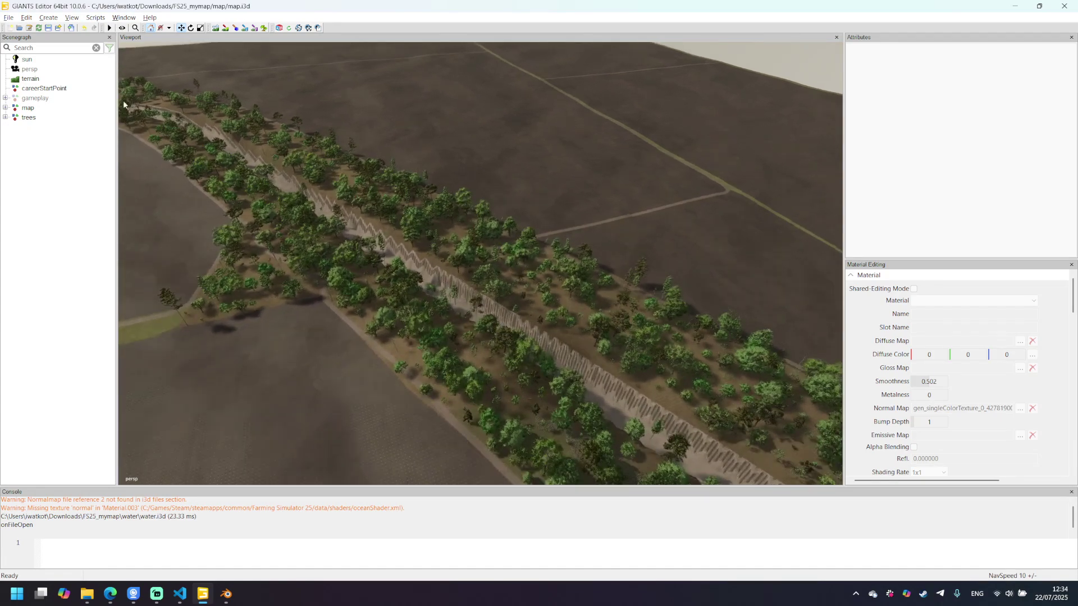
{"action": "left_click", "coordinate": [9, 19]}
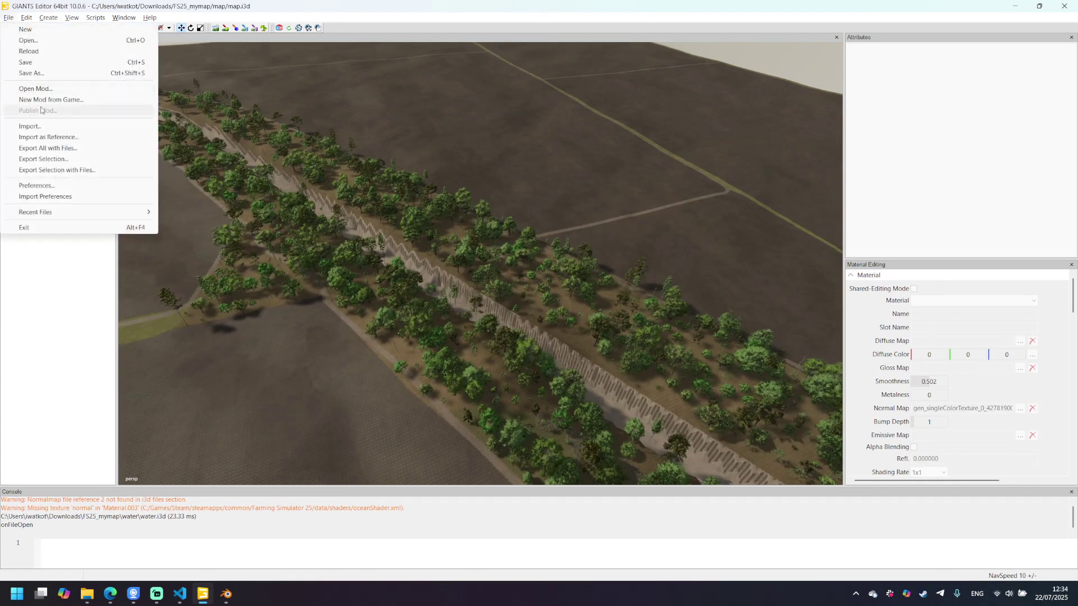
{"action": "left_click", "coordinate": [48, 131]}
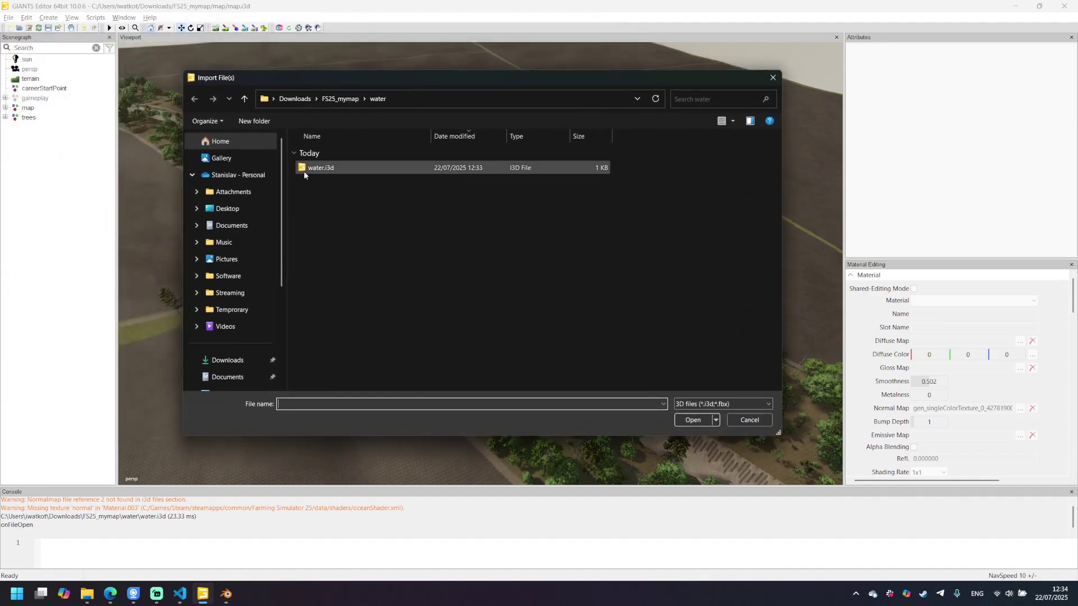
{"action": "left_click", "coordinate": [307, 169]}
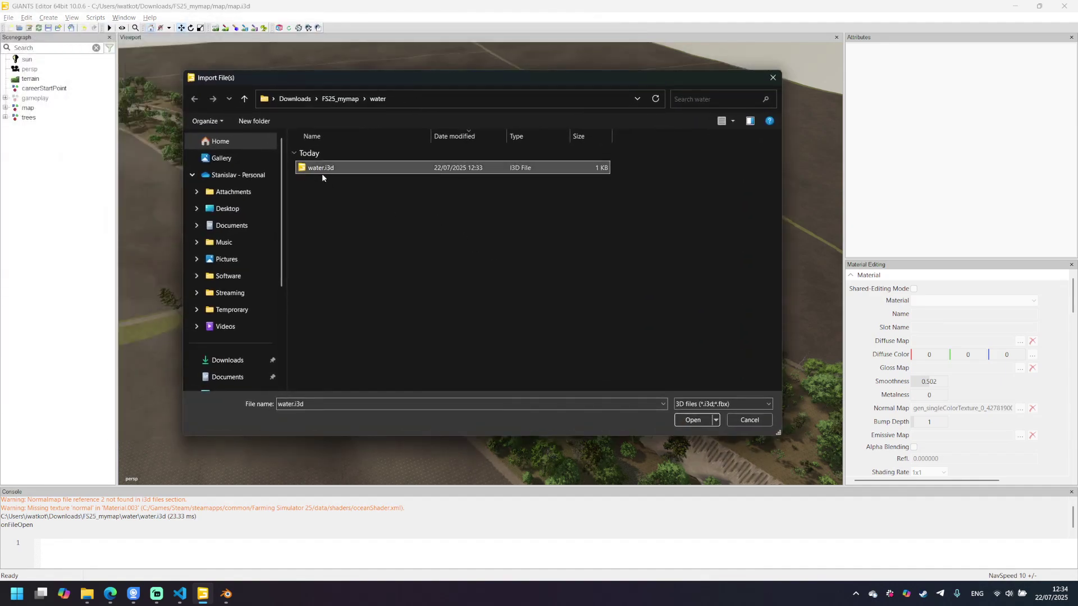
{"action": "double_click", "coordinate": [322, 172]}
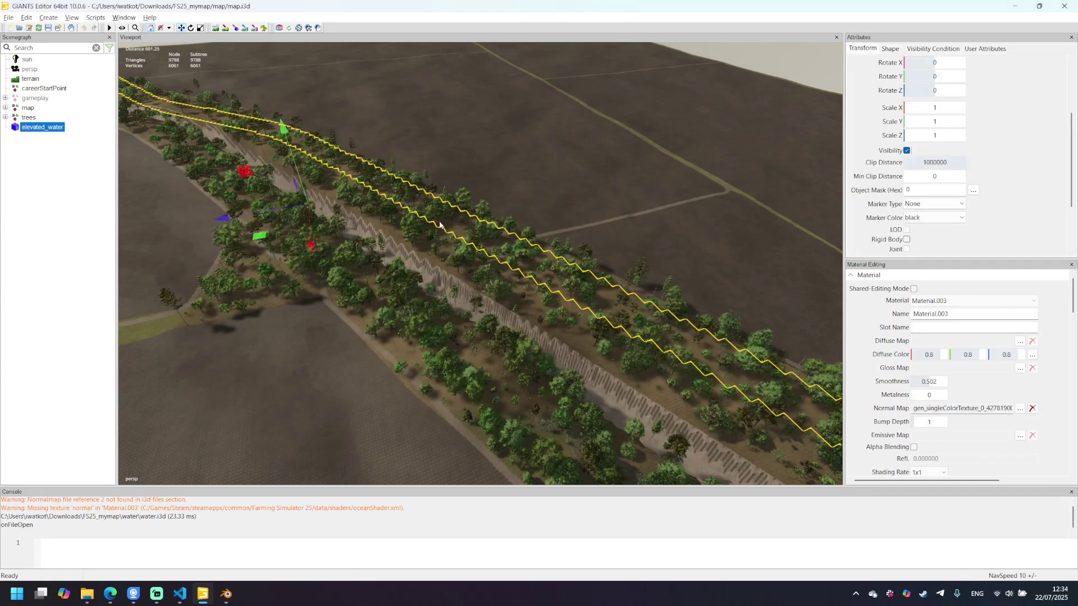
Raise the elevated_water plane and shift it left so it lies over the river channel.
{"action": "right_click_drag", "start_coordinate": [552, 198], "coordinate": [368, 248]}
{"action": "scroll", "coordinate": [352, 250], "scroll_direction": "down", "scroll_amount": 2}
{"action": "right_click_drag", "start_coordinate": [357, 185], "coordinate": [313, 170]}
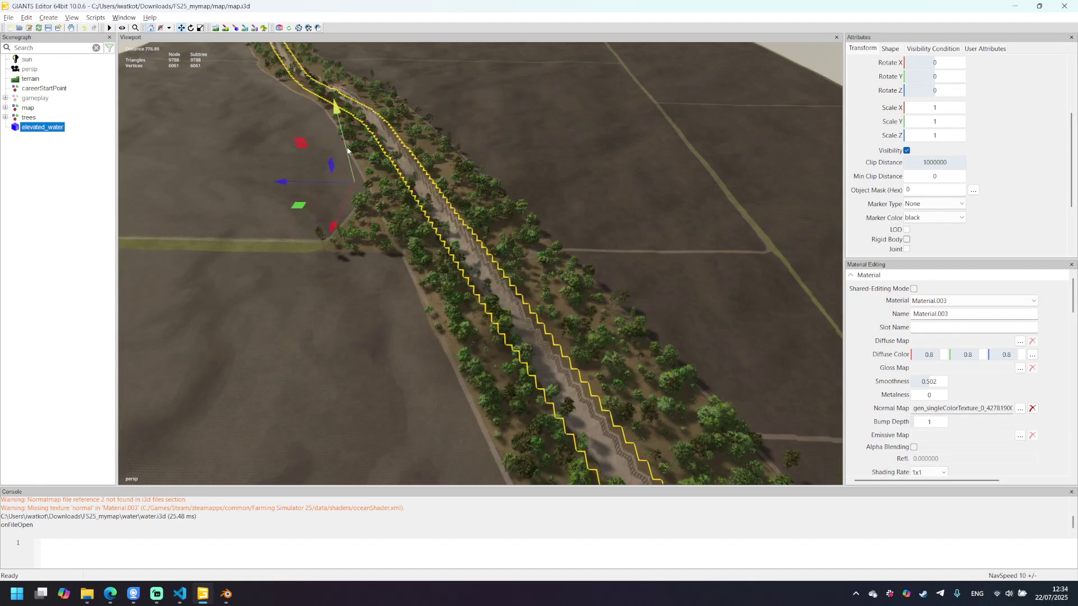
{"action": "left_click_drag", "start_coordinate": [347, 150], "coordinate": [342, 131]}
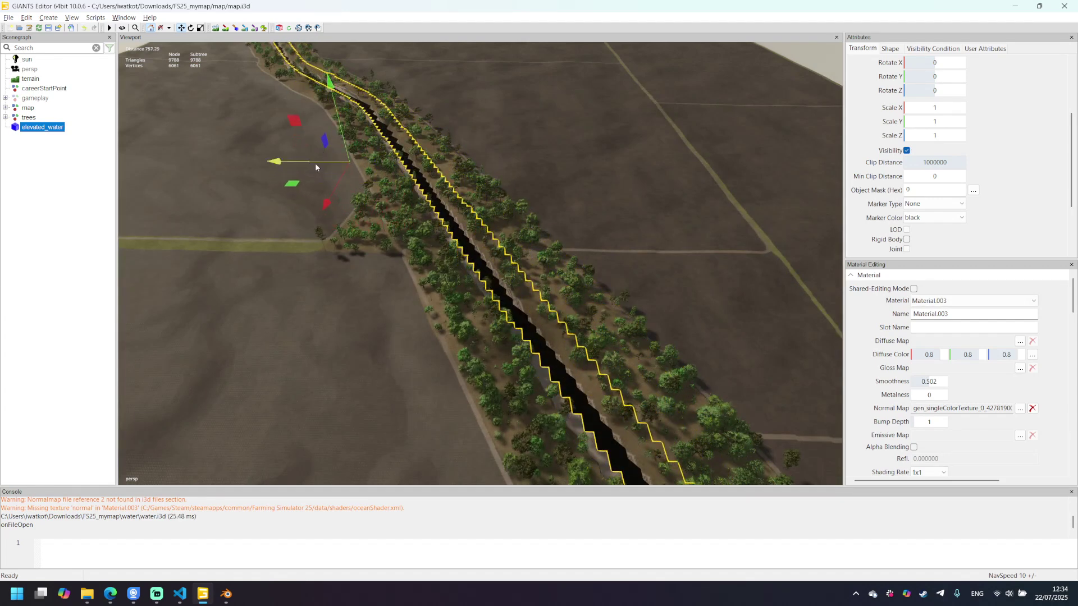
{"action": "right_click_drag", "start_coordinate": [315, 163], "coordinate": [597, 109]}
{"action": "left_click_drag", "start_coordinate": [606, 106], "coordinate": [604, 102]}
{"action": "right_click_drag", "start_coordinate": [648, 89], "coordinate": [585, 192]}
{"action": "left_click_drag", "start_coordinate": [638, 168], "coordinate": [625, 167]}
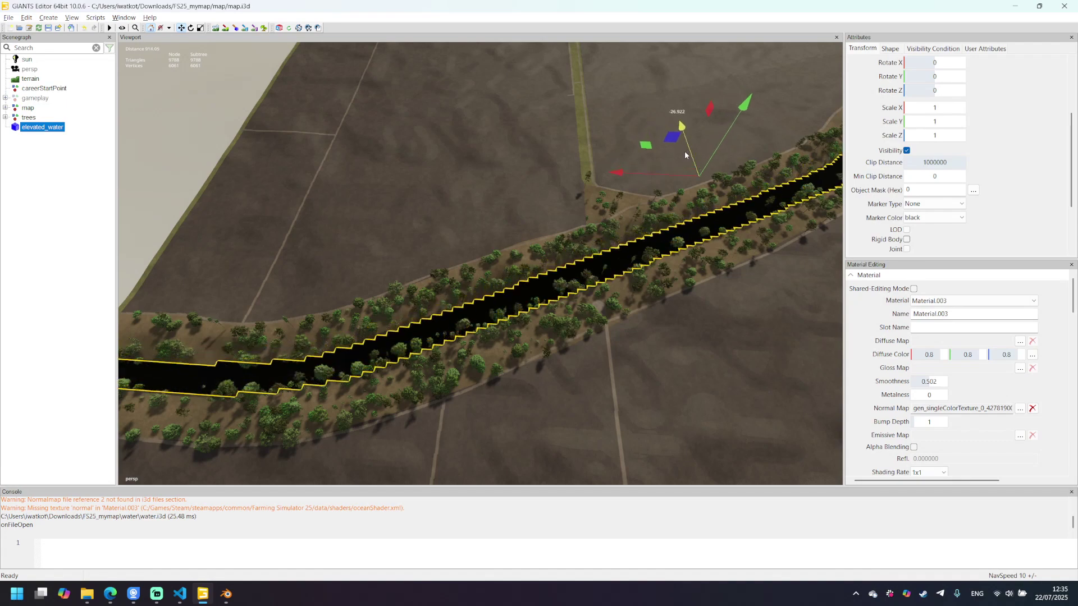
{"action": "right_click_drag", "start_coordinate": [684, 145], "coordinate": [487, 126]}
{"action": "right_click_drag", "start_coordinate": [497, 268], "coordinate": [474, 281]}
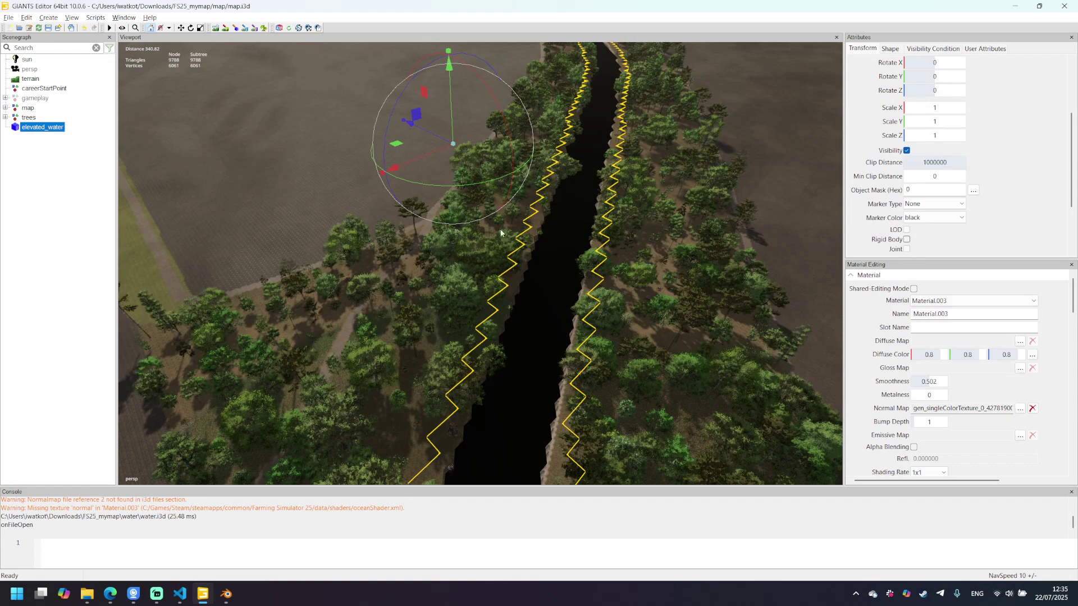
{"action": "right_click_drag", "start_coordinate": [589, 246], "coordinate": [651, 238]}
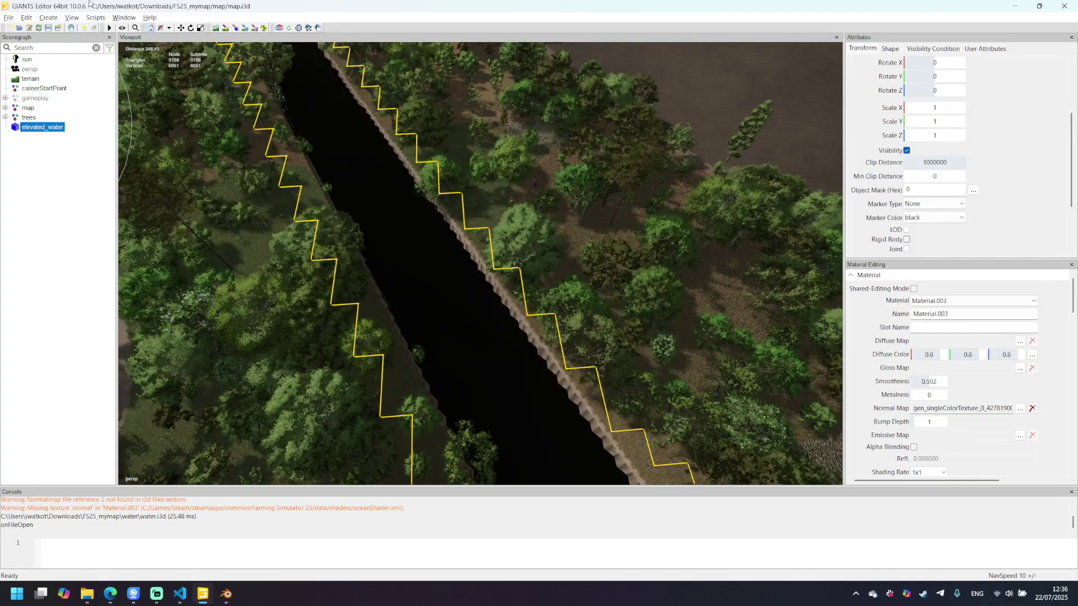
In Material Editing, set the water shader Variation to simple, then reselect elevated_water to refresh it.
{"action": "left_click", "coordinate": [123, 17]}
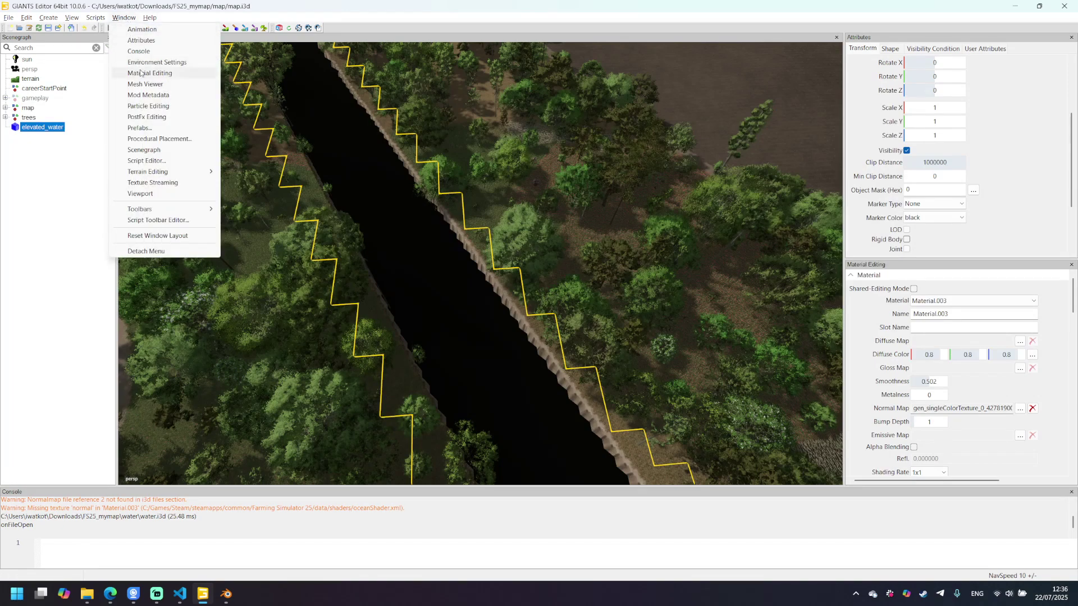
{"action": "left_click", "coordinate": [177, 92]}
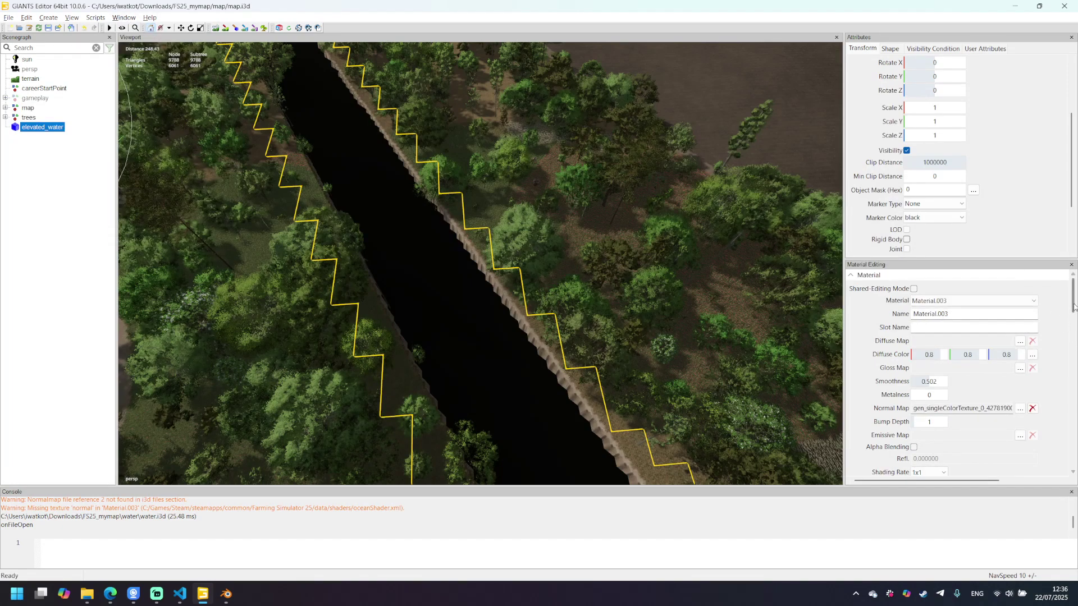
{"action": "left_click_drag", "start_coordinate": [1073, 307], "coordinate": [1075, 339]}
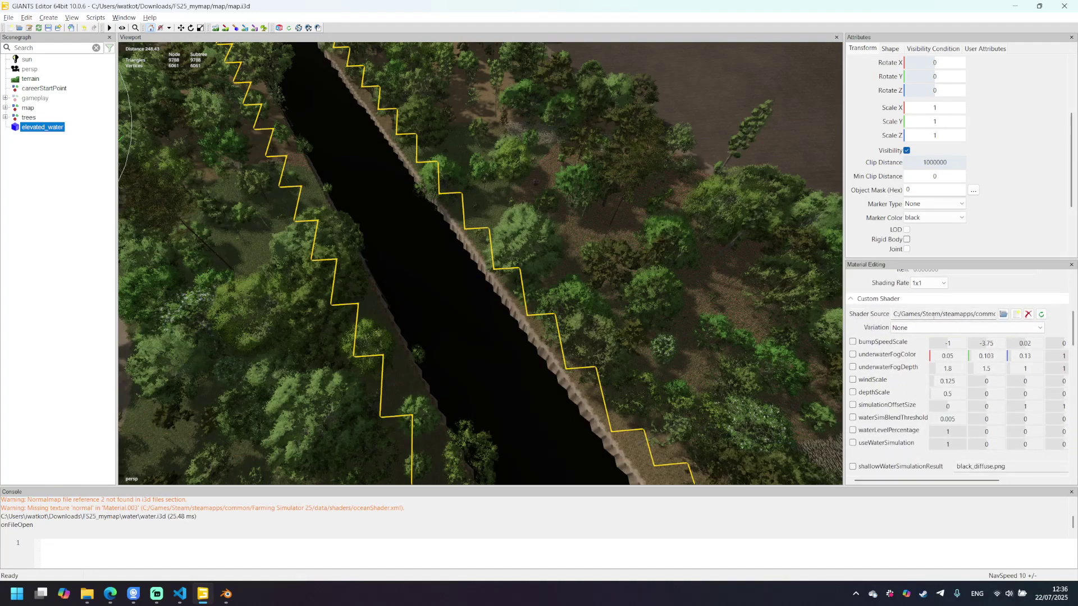
{"action": "left_click", "coordinate": [898, 328]}
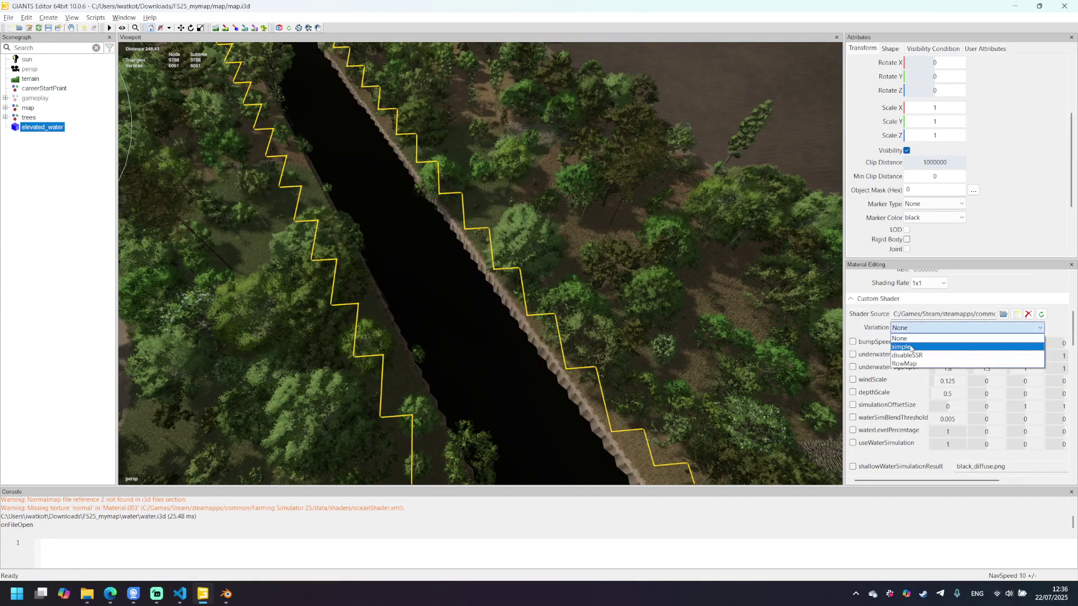
{"action": "left_click", "coordinate": [911, 347]}
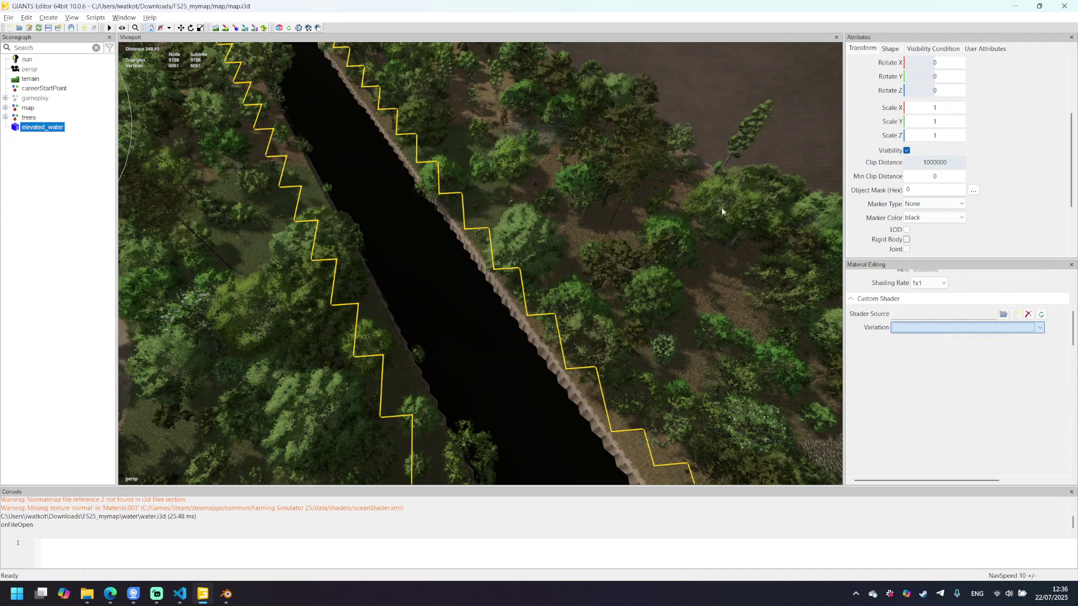
{"action": "left_click", "coordinate": [693, 108]}
{"action": "middle_click_drag", "start_coordinate": [669, 173], "coordinate": [655, 188]}
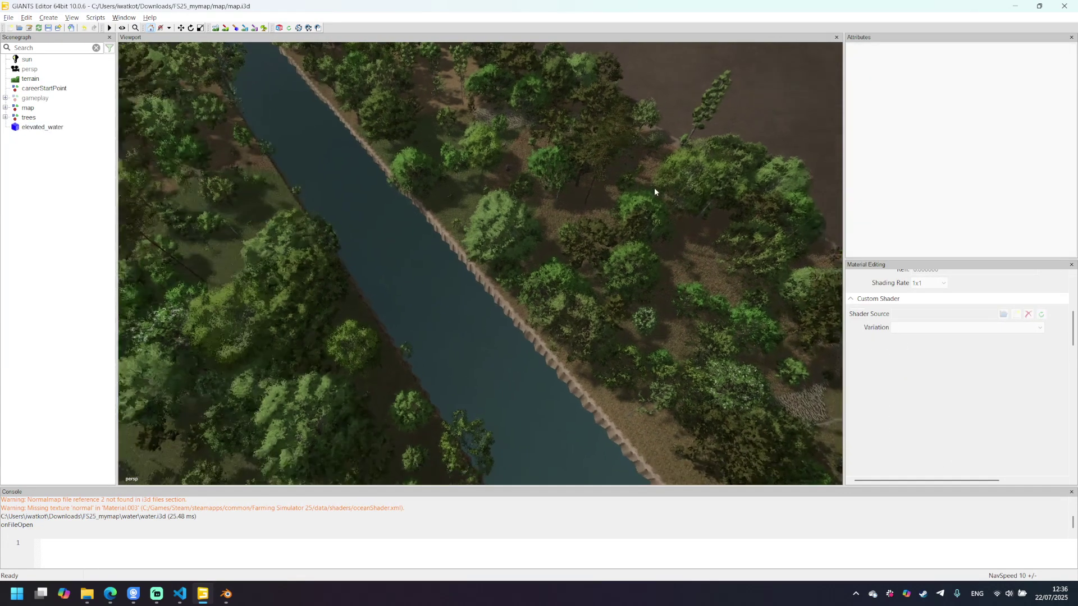
{"action": "left_click", "coordinate": [51, 128]}
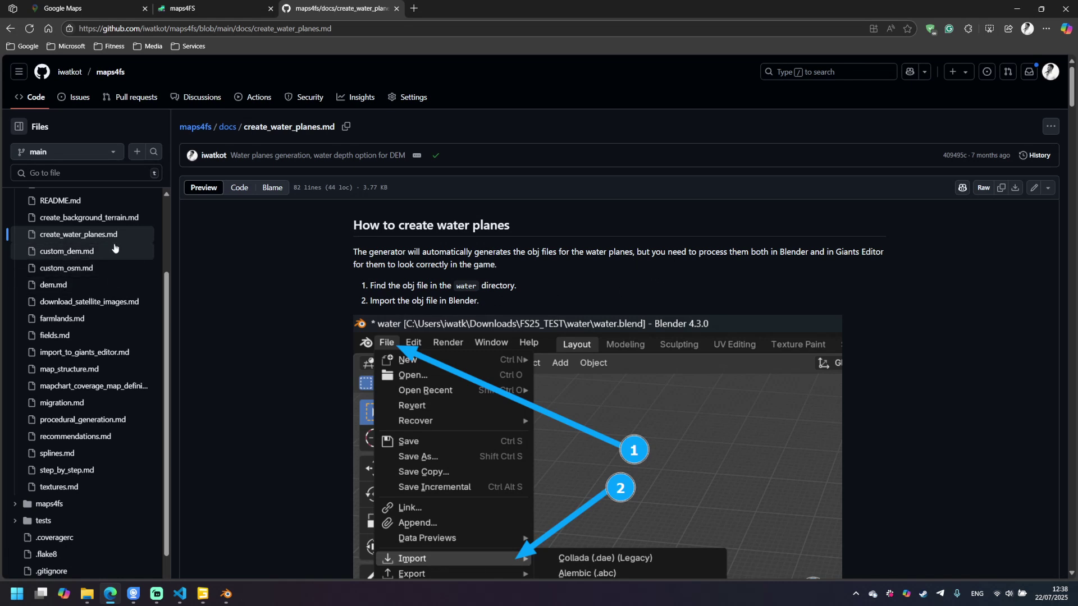
Scroll the create_water_planes.md guide to steps 13–18 to read the recommended water shader values.
{"action": "scroll", "coordinate": [680, 274], "scroll_direction": "down", "scroll_amount": 20}
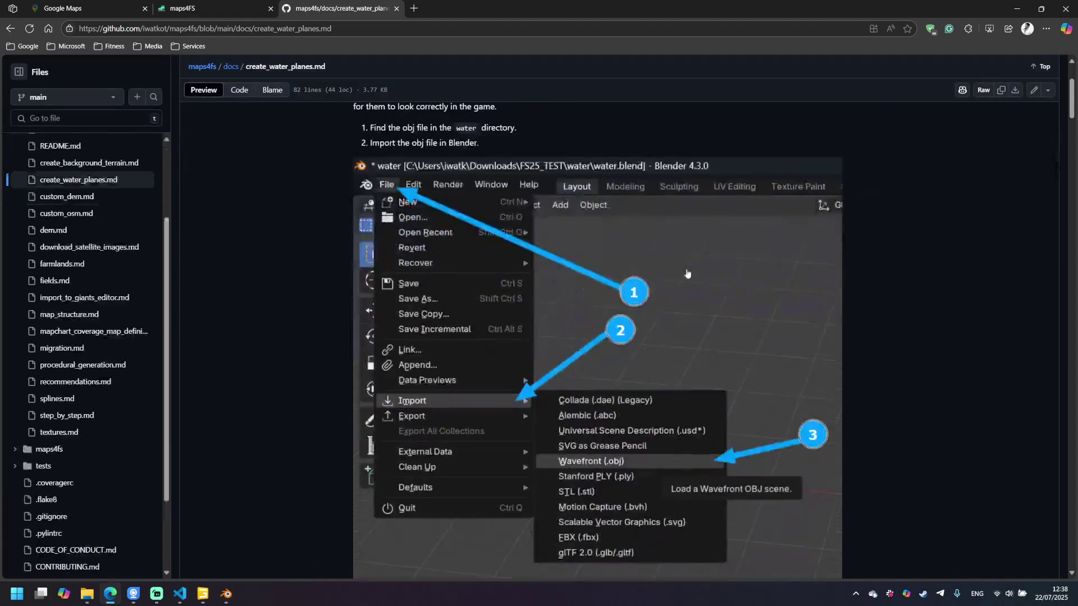
{"action": "scroll", "coordinate": [686, 262], "scroll_direction": "down", "scroll_amount": 15}
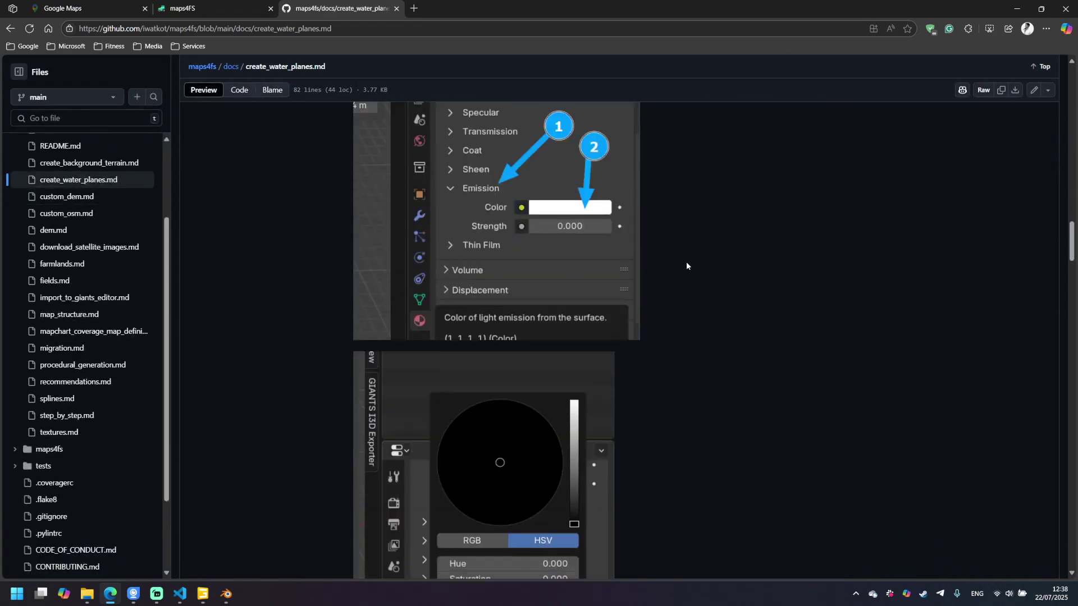
{"action": "scroll", "coordinate": [685, 261], "scroll_direction": "down", "scroll_amount": 15}
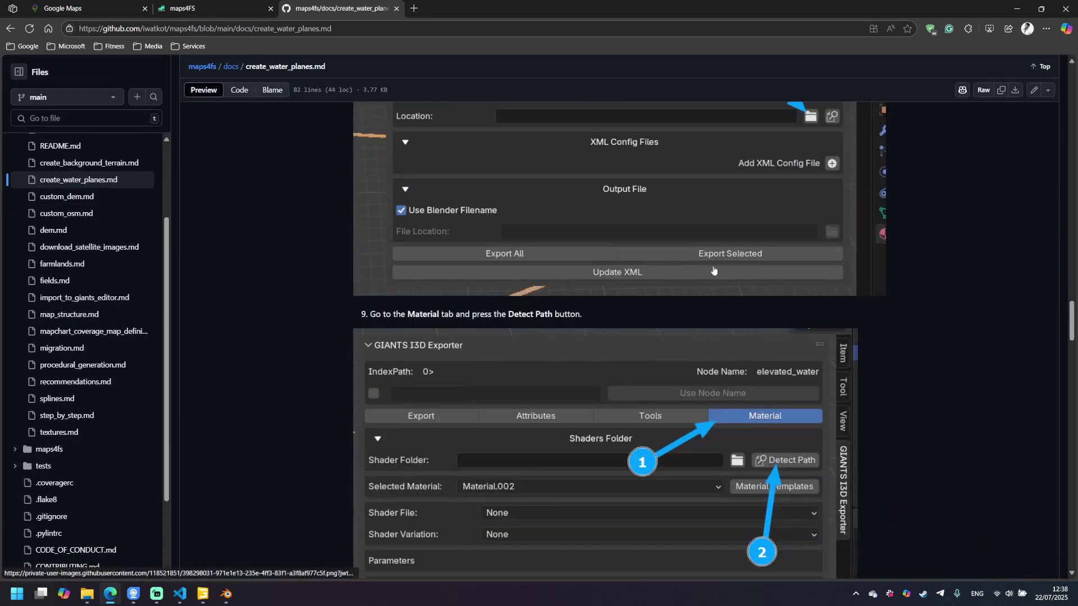
{"action": "scroll", "coordinate": [772, 273], "scroll_direction": "down", "scroll_amount": 15}
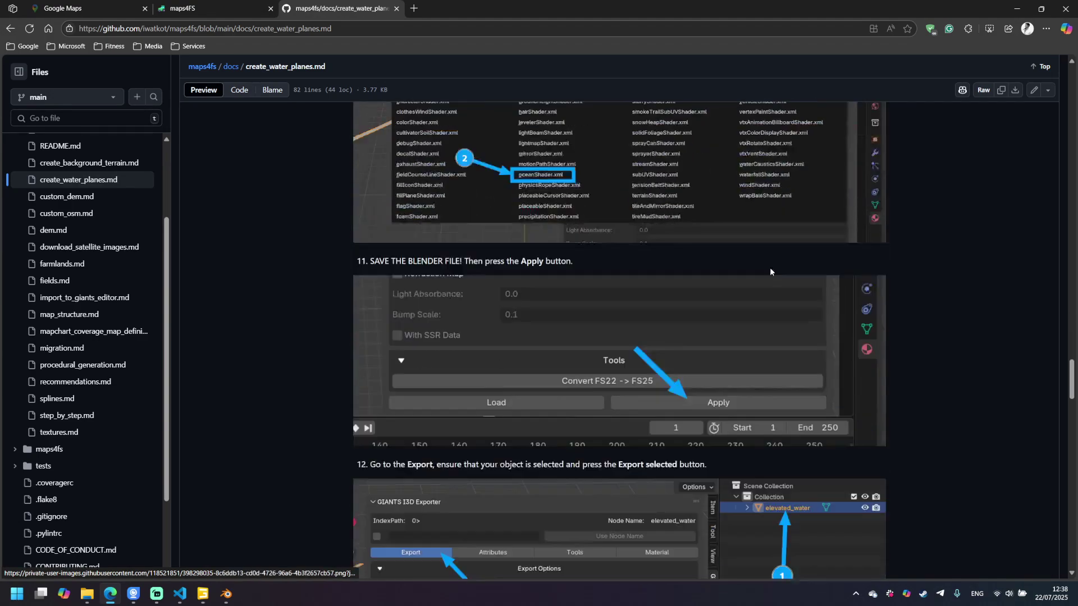
{"action": "scroll", "coordinate": [770, 271], "scroll_direction": "down", "scroll_amount": 6}
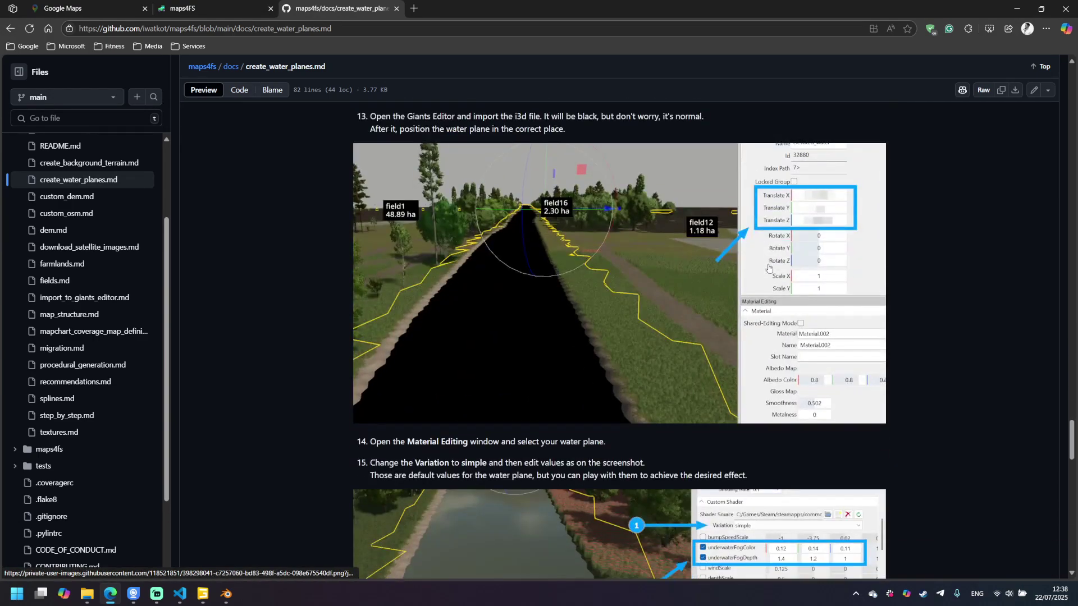
{"action": "scroll", "coordinate": [898, 272], "scroll_direction": "down", "scroll_amount": 8}
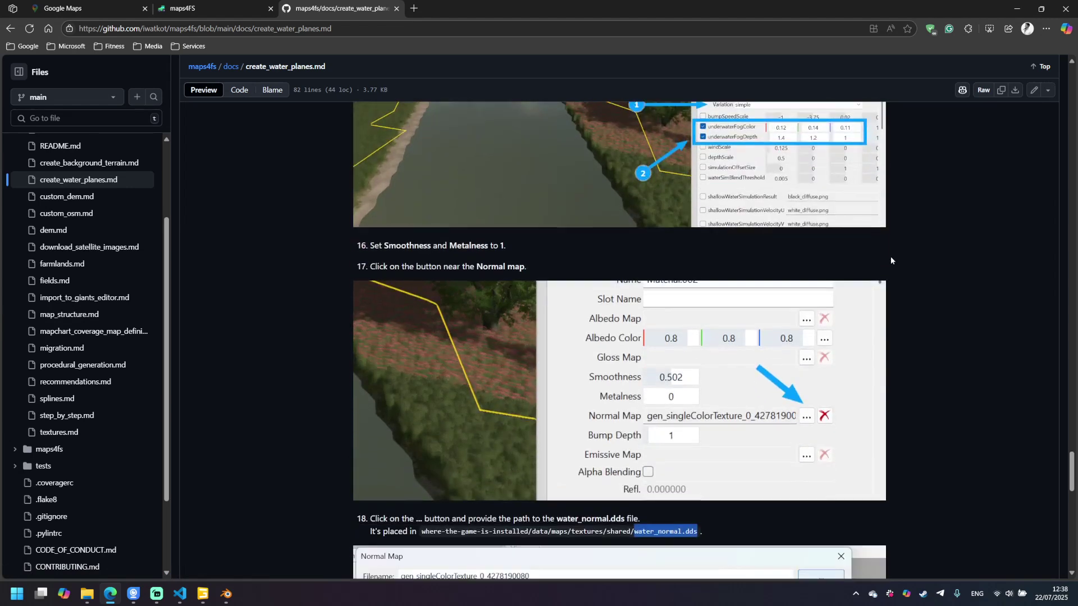
{"action": "scroll", "coordinate": [891, 260], "scroll_direction": "up", "scroll_amount": 2}
{"action": "scroll", "coordinate": [890, 260], "scroll_direction": "up", "scroll_amount": 1}
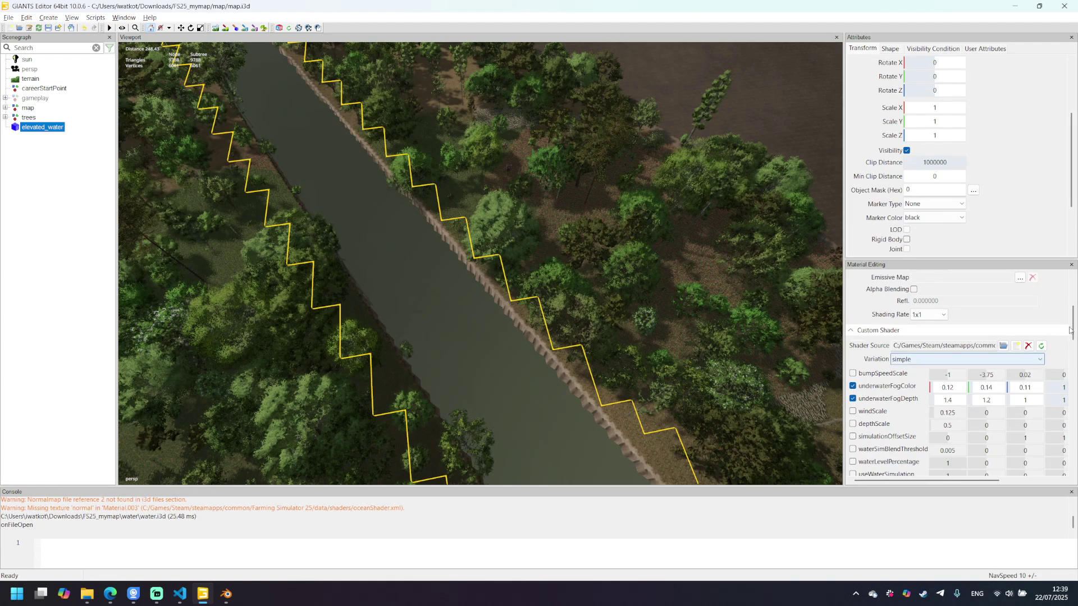
Scroll the Material Editing panel up to the Smoothness and Metalness fields and set both to 1.
{"action": "left_click_drag", "start_coordinate": [1073, 334], "coordinate": [1073, 315]}
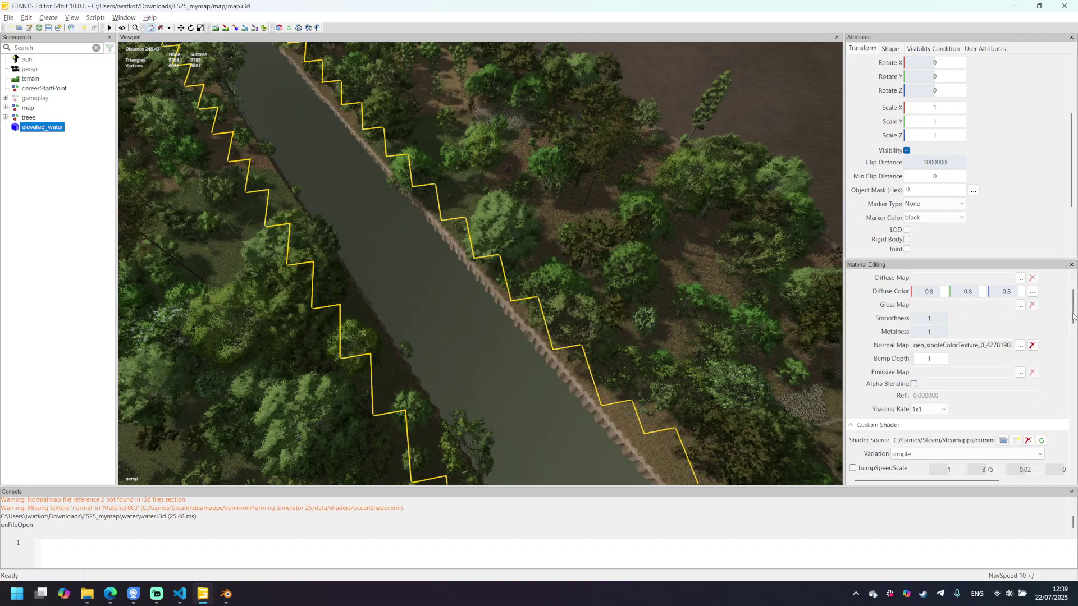
{"action": "mouse_move", "coordinate": [1073, 316]}
{"action": "left_mouse_down"}
{"action": "mouse_move", "coordinate": [1073, 348]}
{"action": "mouse_move", "coordinate": [1074, 318]}
{"action": "left_mouse_up"}
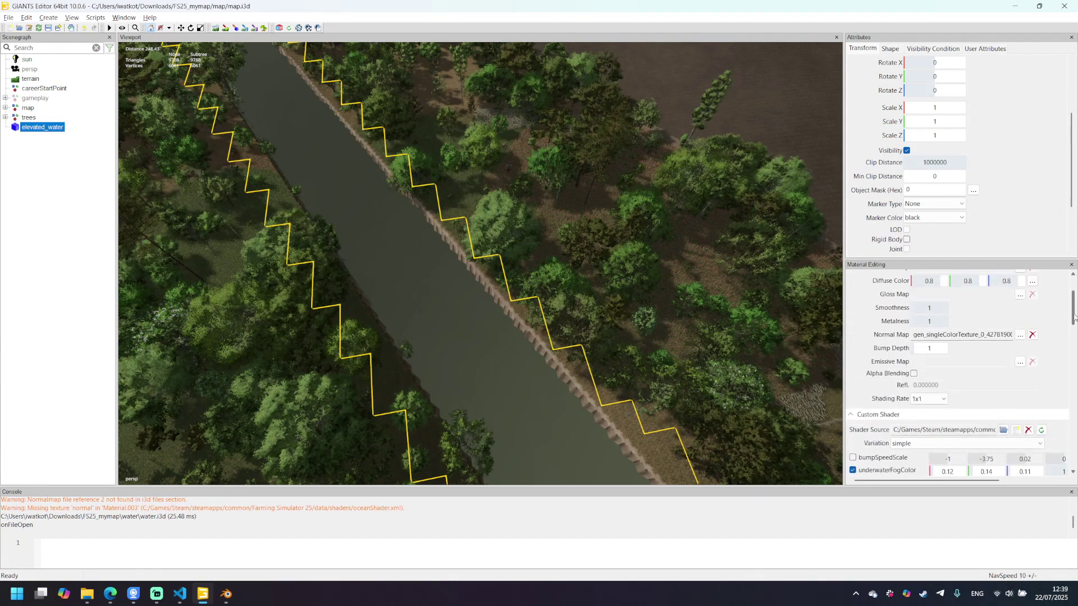
Browse for a normal map texture in C:/Games/Steam/steamapps/common/Farming Simulator 25/data/maps/textures/shared.
{"action": "left_click", "coordinate": [1020, 336]}
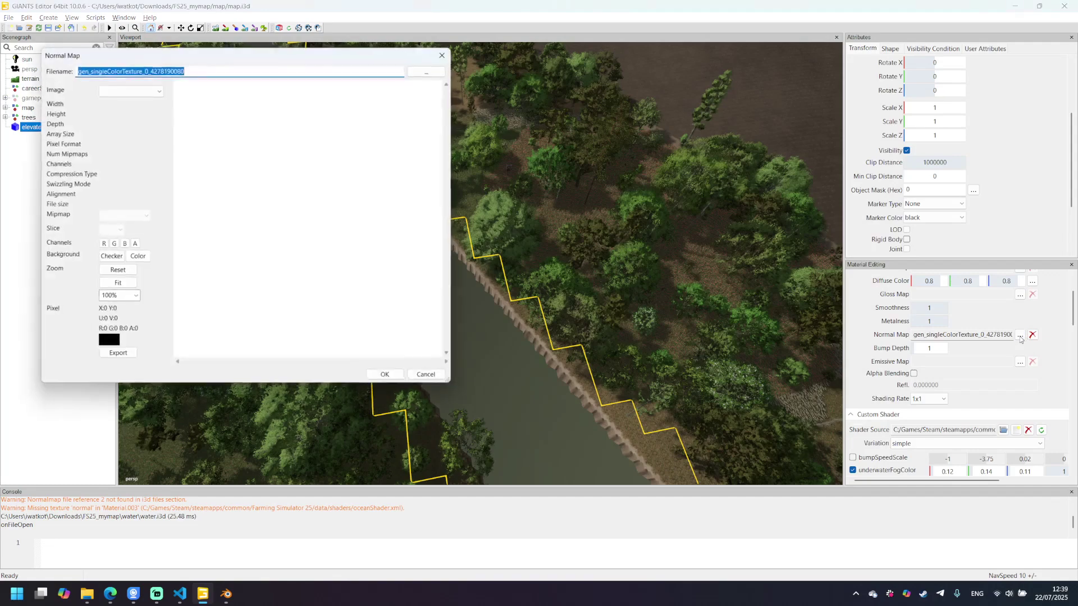
{"action": "left_click", "coordinate": [428, 71]}
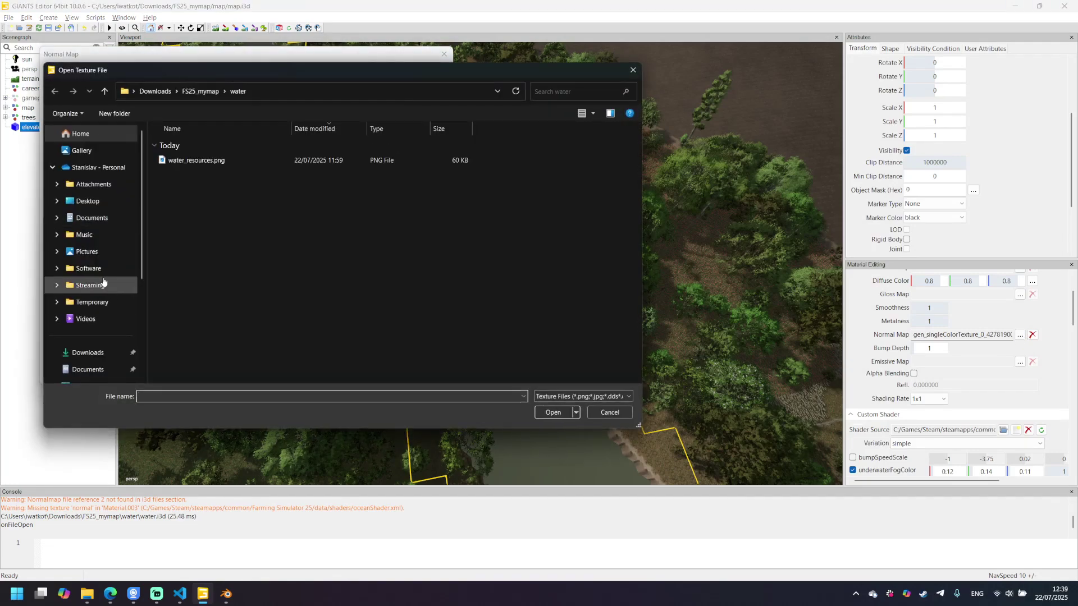
{"action": "scroll", "coordinate": [101, 315], "scroll_direction": "down", "scroll_amount": 3}
{"action": "left_click", "coordinate": [95, 331]}
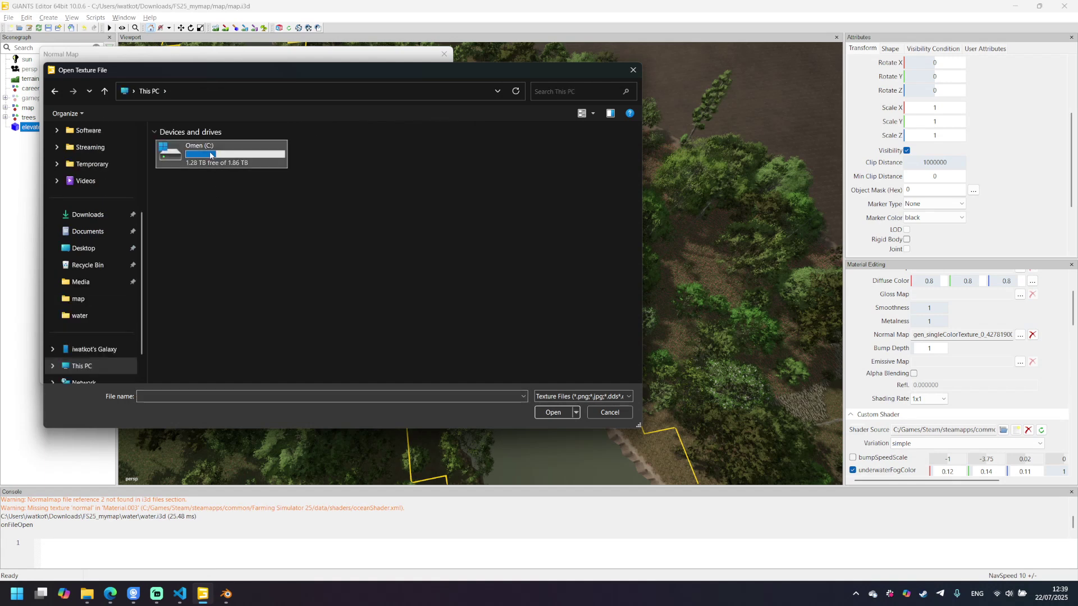
{"action": "double_click", "coordinate": [199, 153]}
{"action": "double_click", "coordinate": [187, 161]}
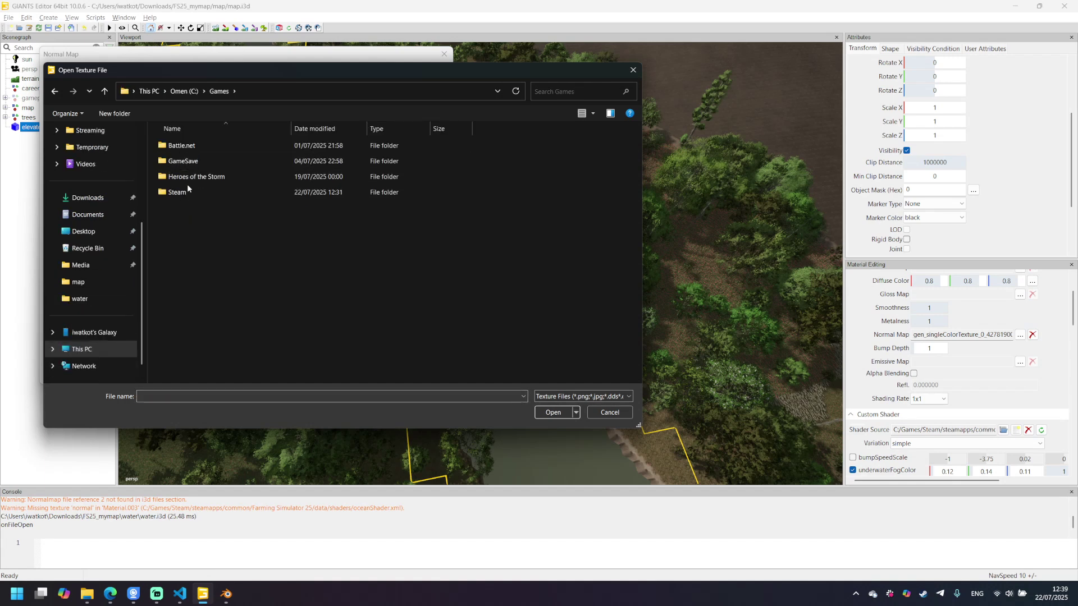
{"action": "double_click", "coordinate": [187, 189]}
{"action": "scroll", "coordinate": [200, 261], "scroll_direction": "down", "scroll_amount": 1}
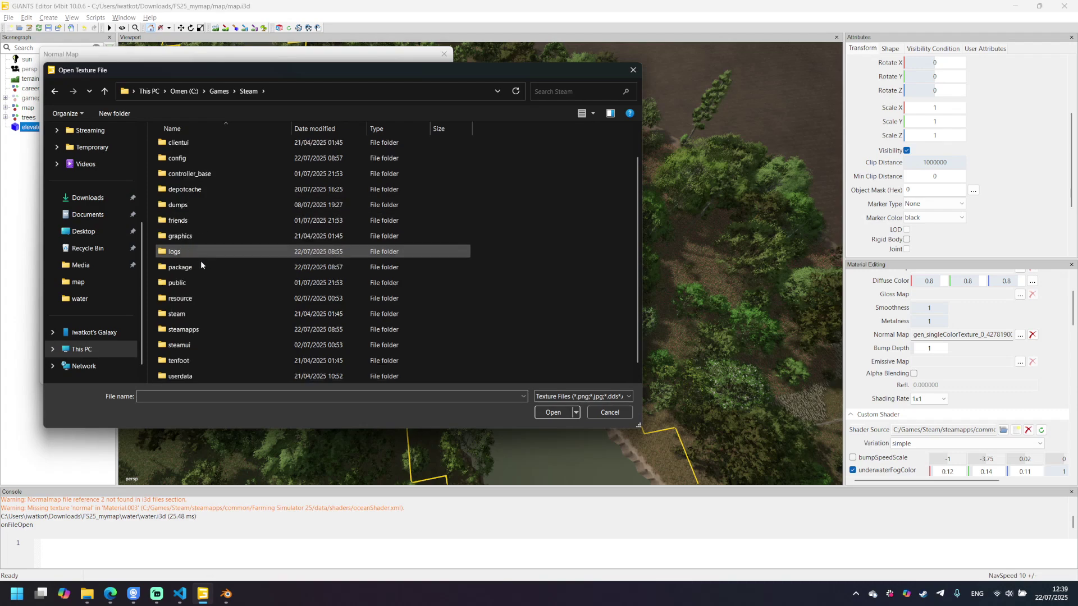
{"action": "double_click", "coordinate": [211, 331]}
{"action": "double_click", "coordinate": [190, 151]}
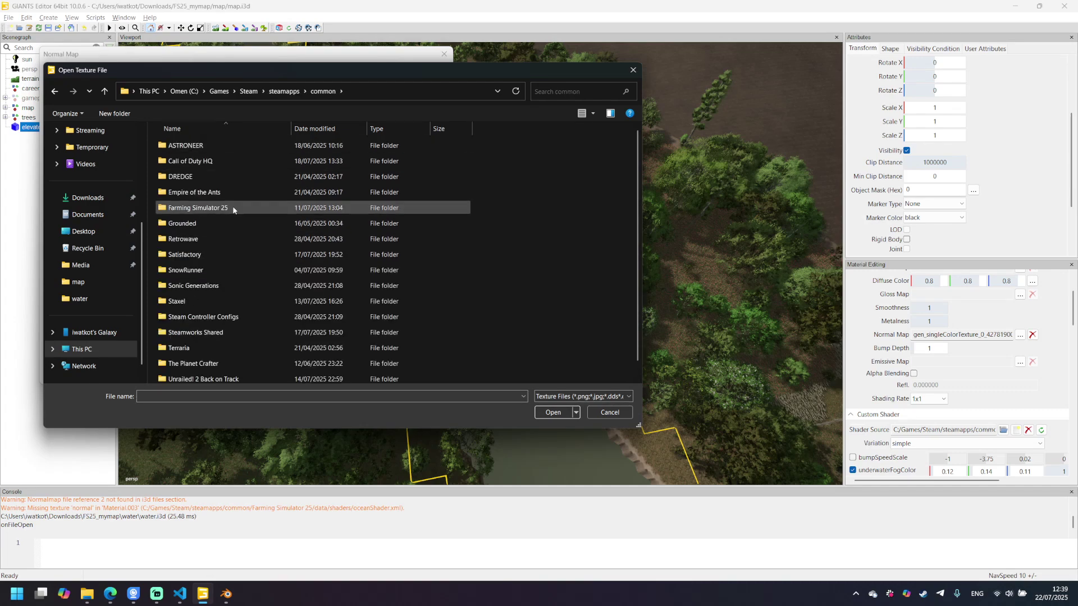
{"action": "double_click", "coordinate": [224, 209]}
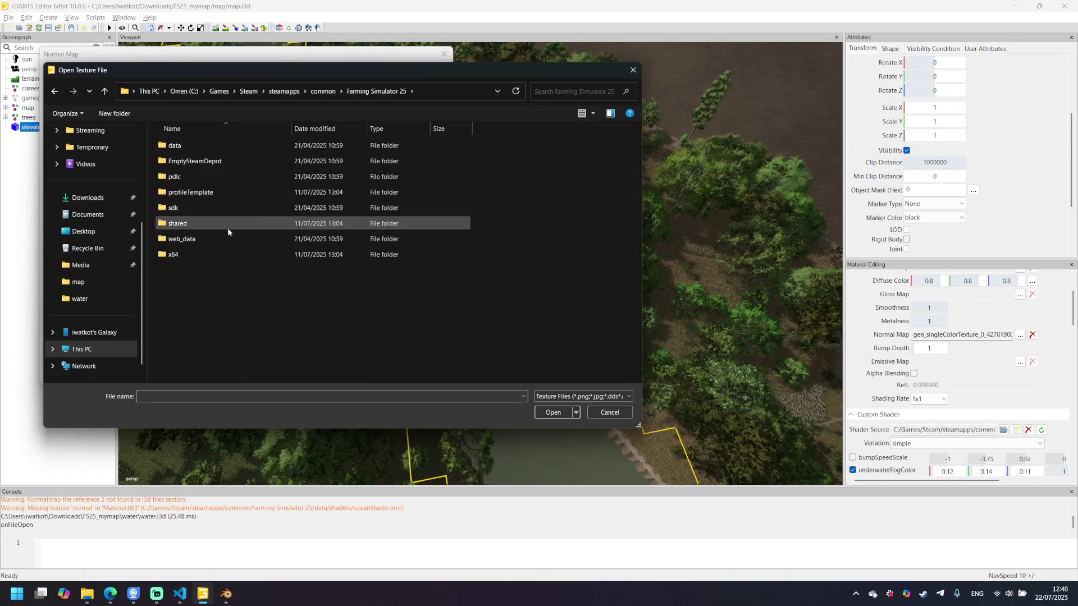
{"action": "double_click", "coordinate": [188, 143]}
{"action": "double_click", "coordinate": [187, 238]}
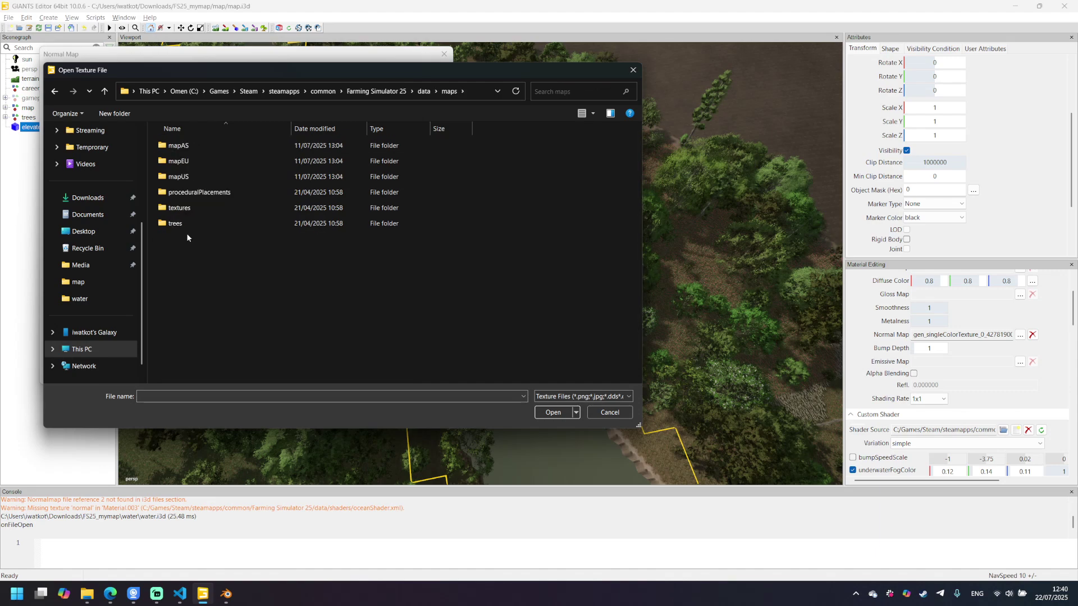
{"action": "double_click", "coordinate": [186, 208]}
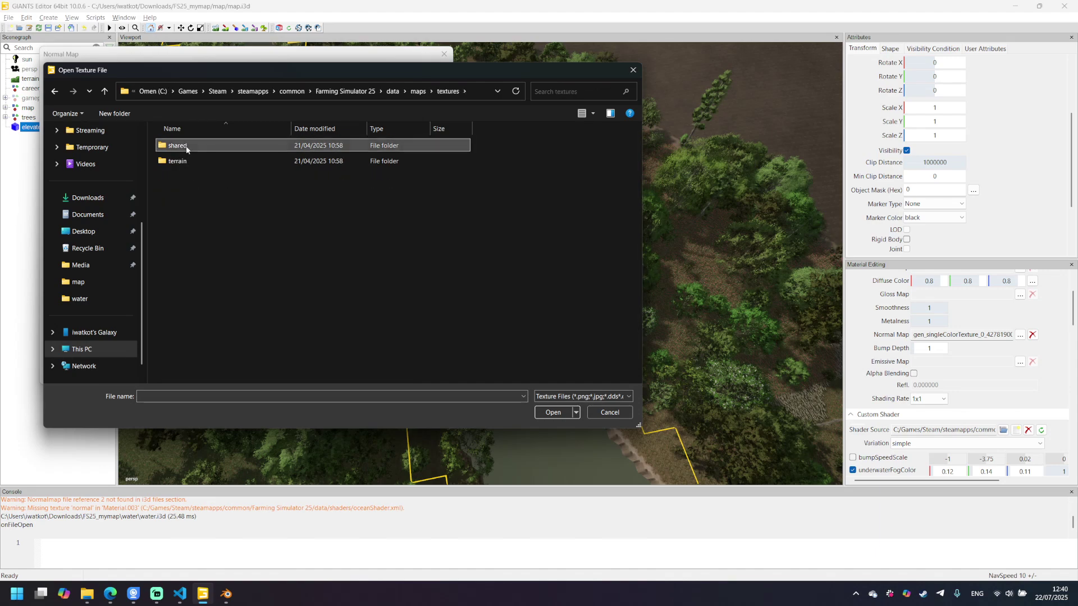
{"action": "double_click", "coordinate": [177, 145]}
Load water_normal.dds as the water's normal map and confirm with OK.
{"action": "scroll", "coordinate": [346, 249], "scroll_direction": "down", "scroll_amount": 5}
{"action": "scroll", "coordinate": [345, 249], "scroll_direction": "down", "scroll_amount": 10}
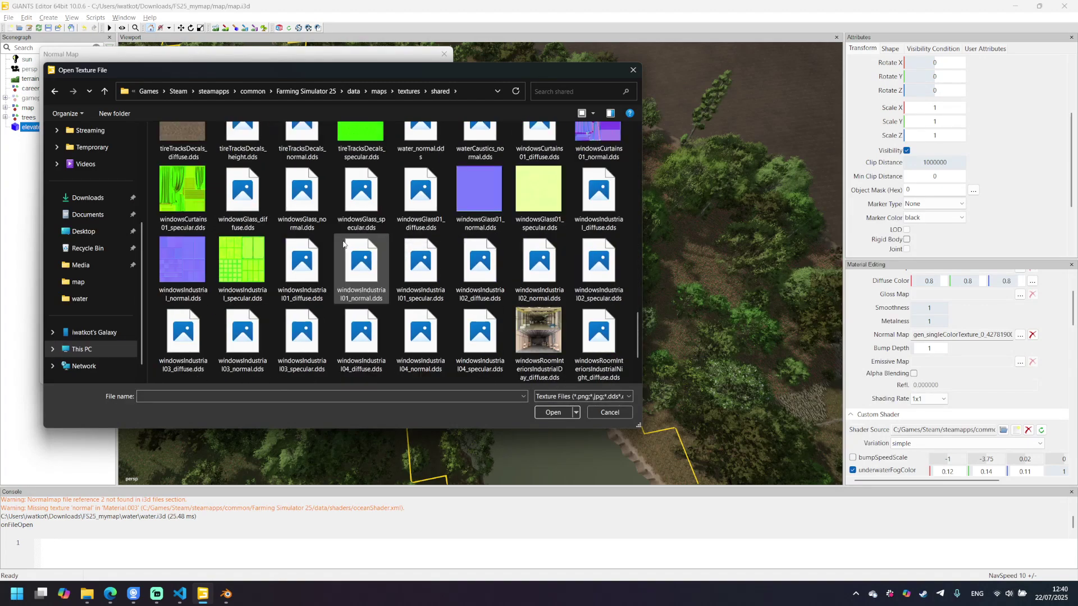
{"action": "scroll", "coordinate": [343, 244], "scroll_direction": "up", "scroll_amount": 5}
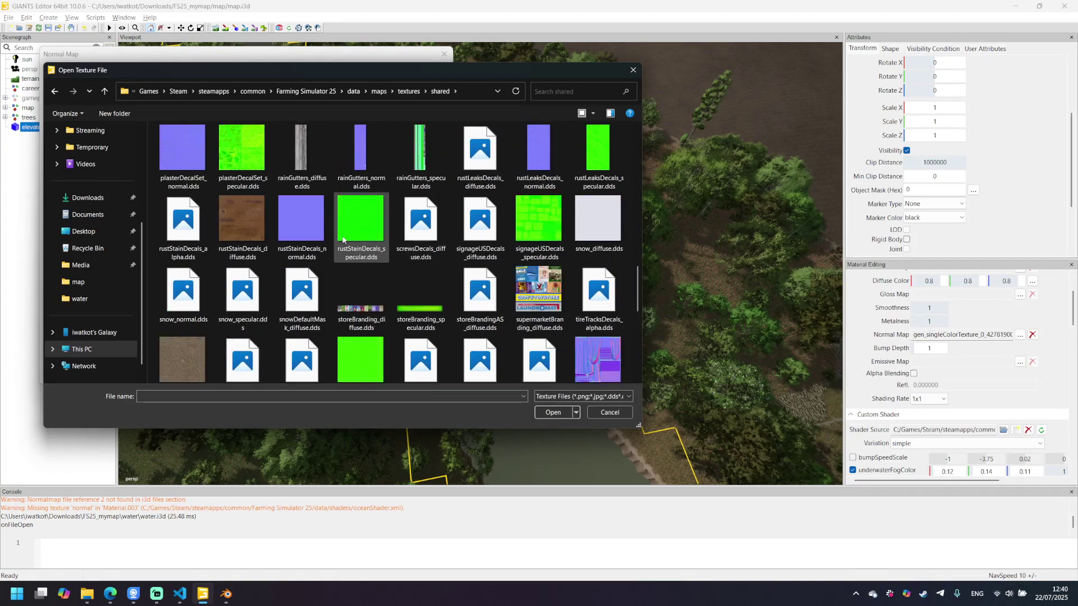
{"action": "scroll", "coordinate": [343, 240], "scroll_direction": "down", "scroll_amount": 3}
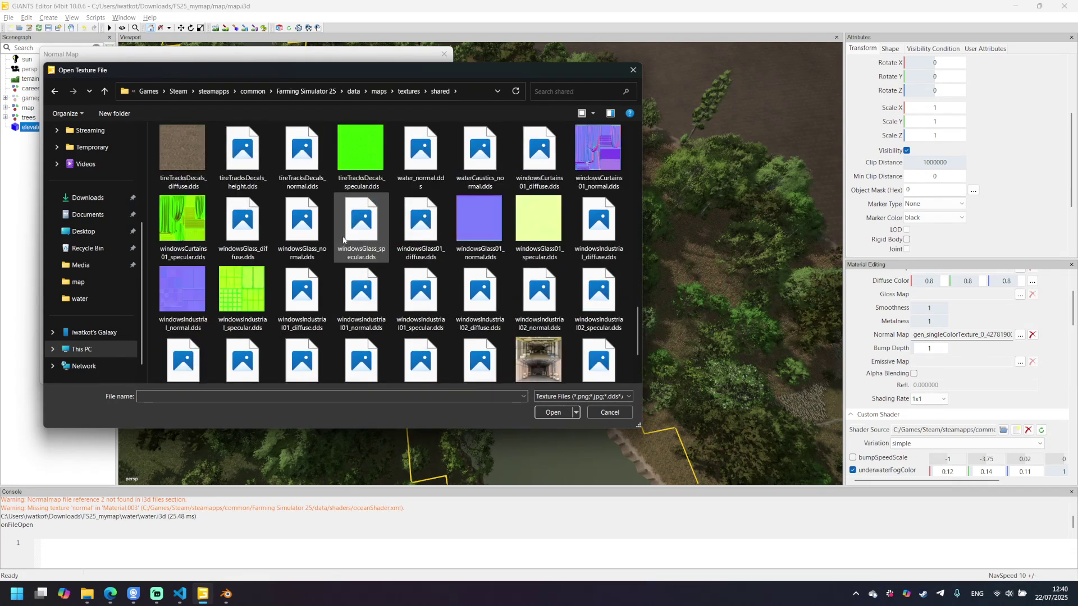
{"action": "left_click", "coordinate": [418, 175]}
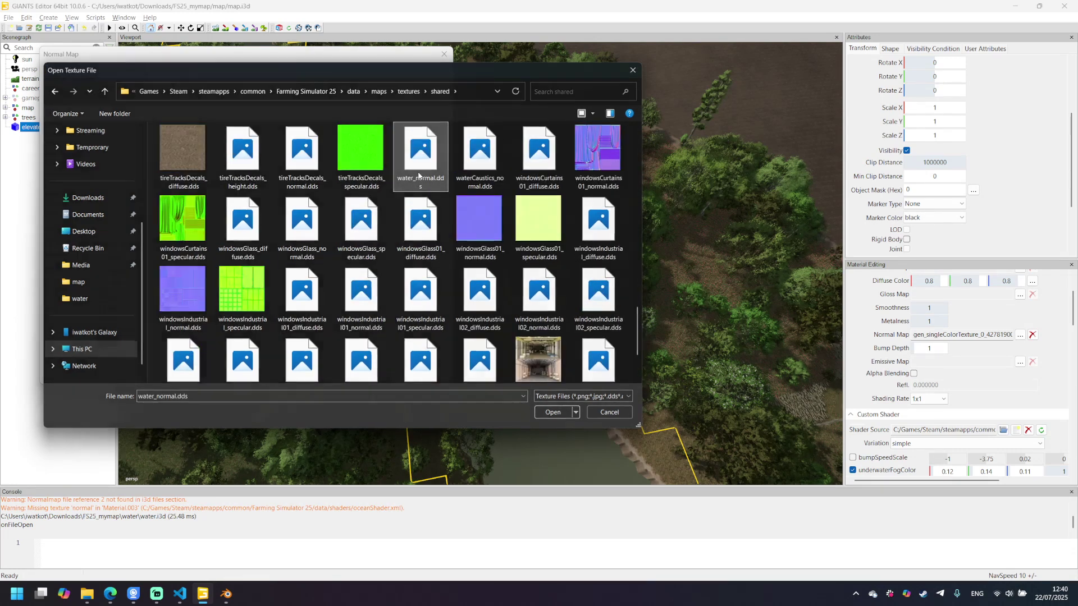
{"action": "double_click", "coordinate": [418, 176]}
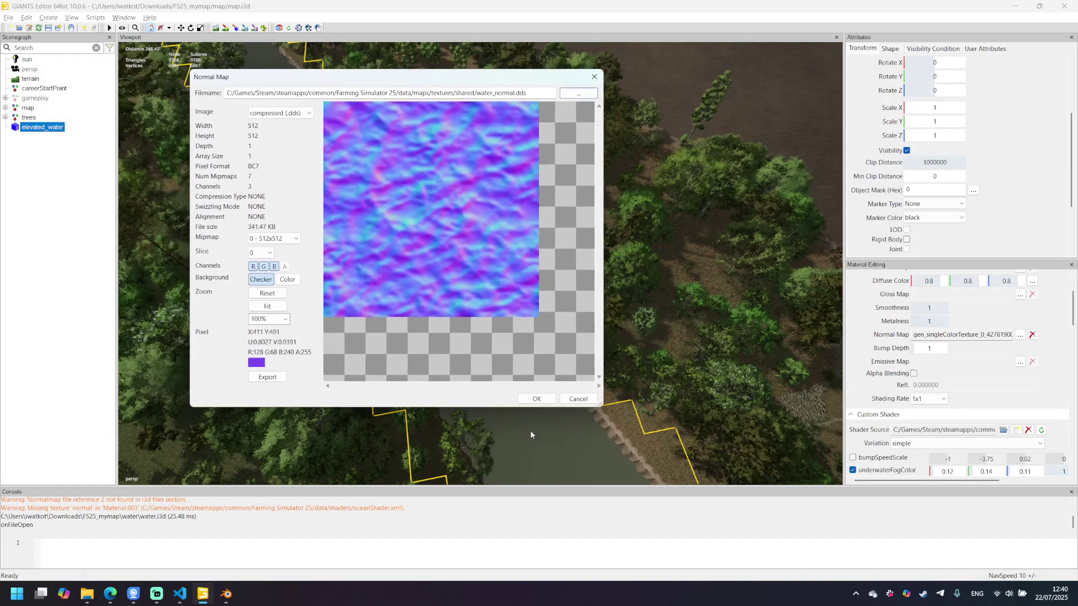
{"action": "left_click", "coordinate": [536, 399]}
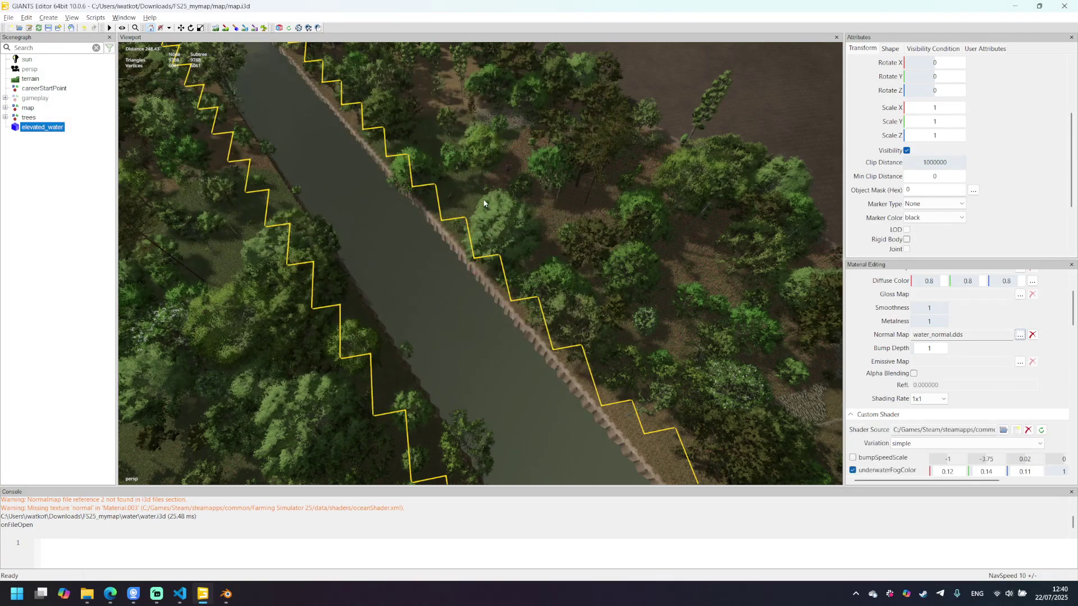
Add a Script Callback user attribute named onCreate to elevated_water.
{"action": "right_click_drag", "start_coordinate": [503, 184], "coordinate": [681, 163]}
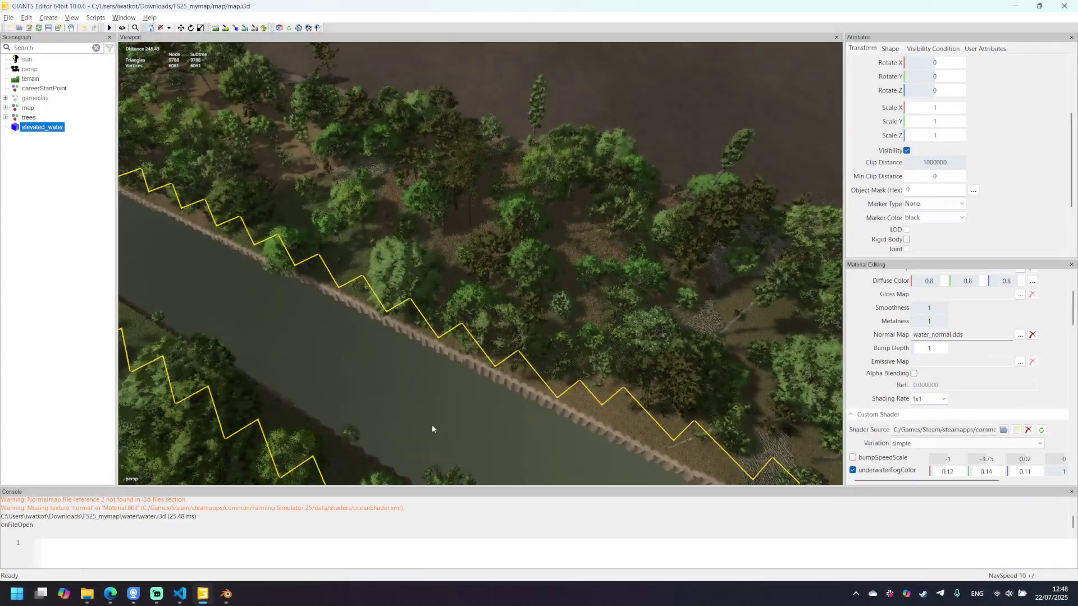
{"action": "left_click", "coordinate": [983, 51]}
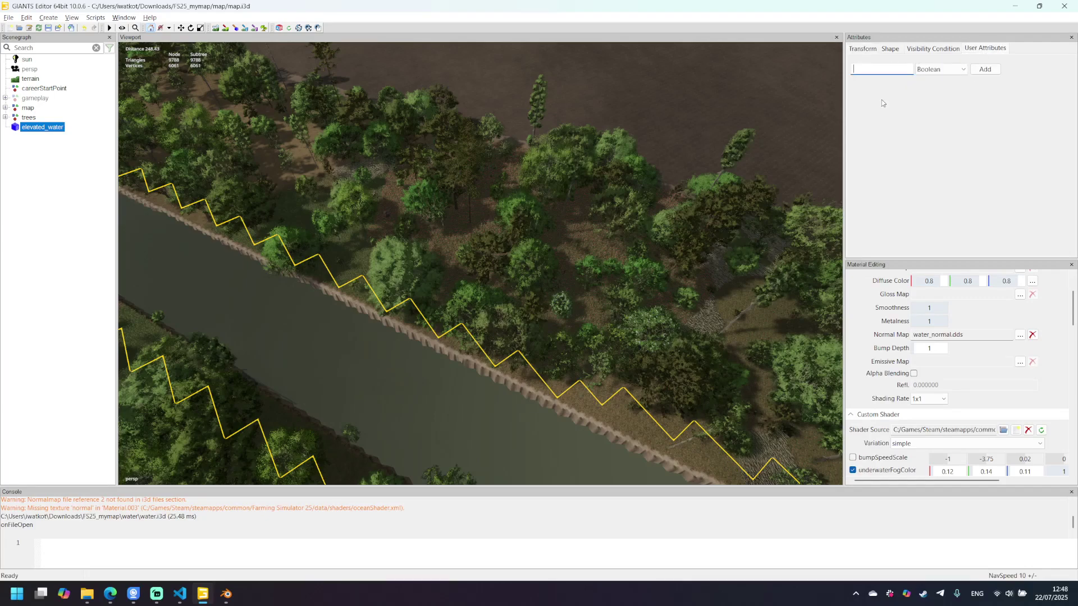
{"action": "type", "text": "onCreate"}
{"action": "left_click", "coordinate": [936, 67]}
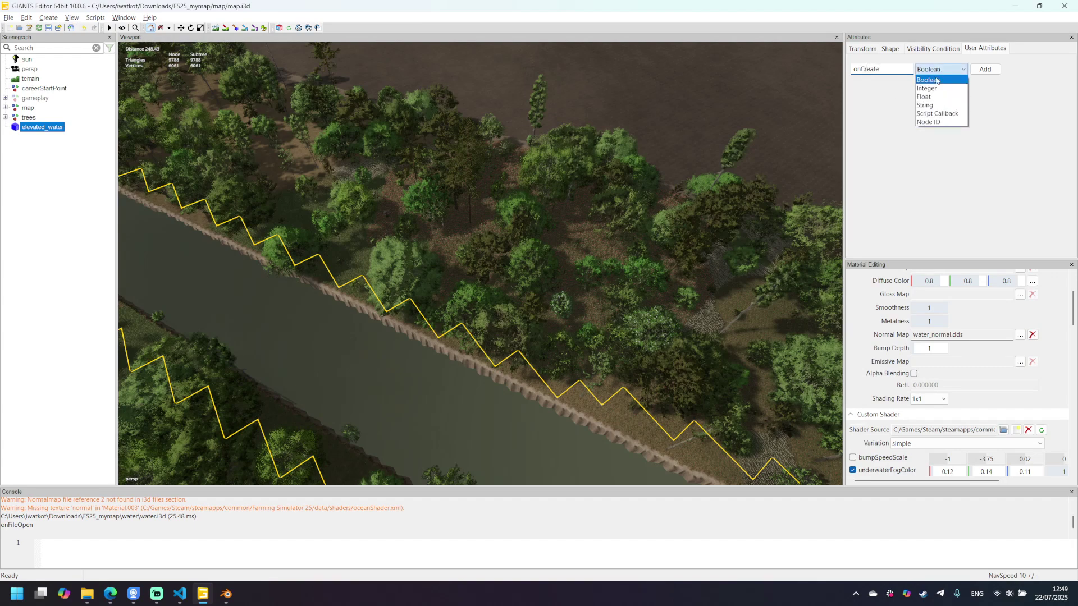
{"action": "left_click", "coordinate": [939, 113]}
{"action": "left_click", "coordinate": [984, 70]}
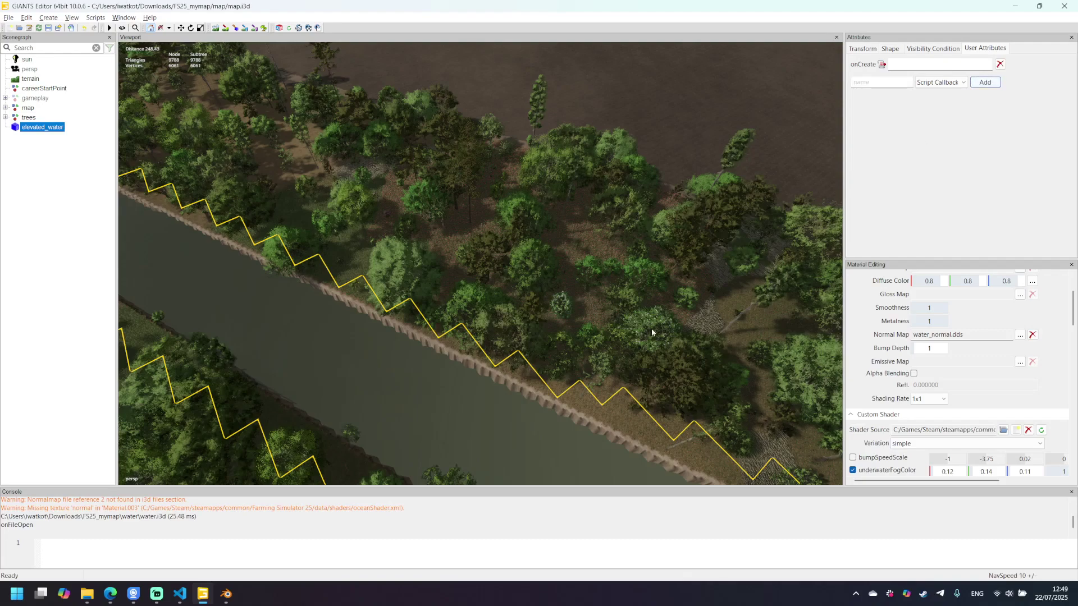
Copy Environment.onCreateWater from the GitHub guide and paste it as the onCreate value.
{"action": "left_click", "coordinate": [110, 594]}
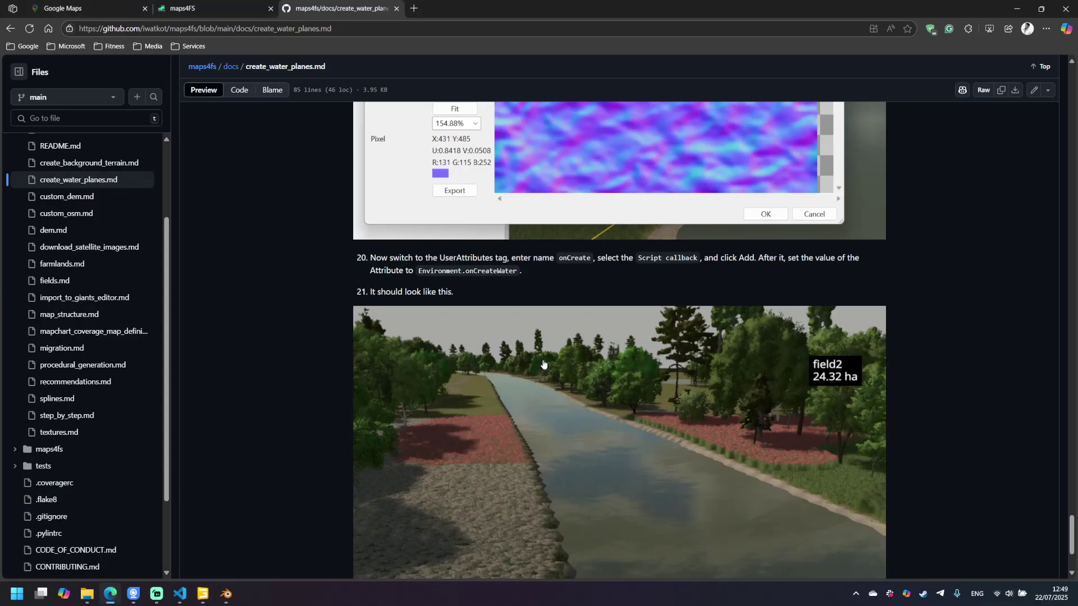
{"action": "left_click_drag", "start_coordinate": [418, 271], "coordinate": [517, 270]}
{"action": "key", "text": "ctrl+c"}
{"action": "left_click", "coordinate": [202, 594]}
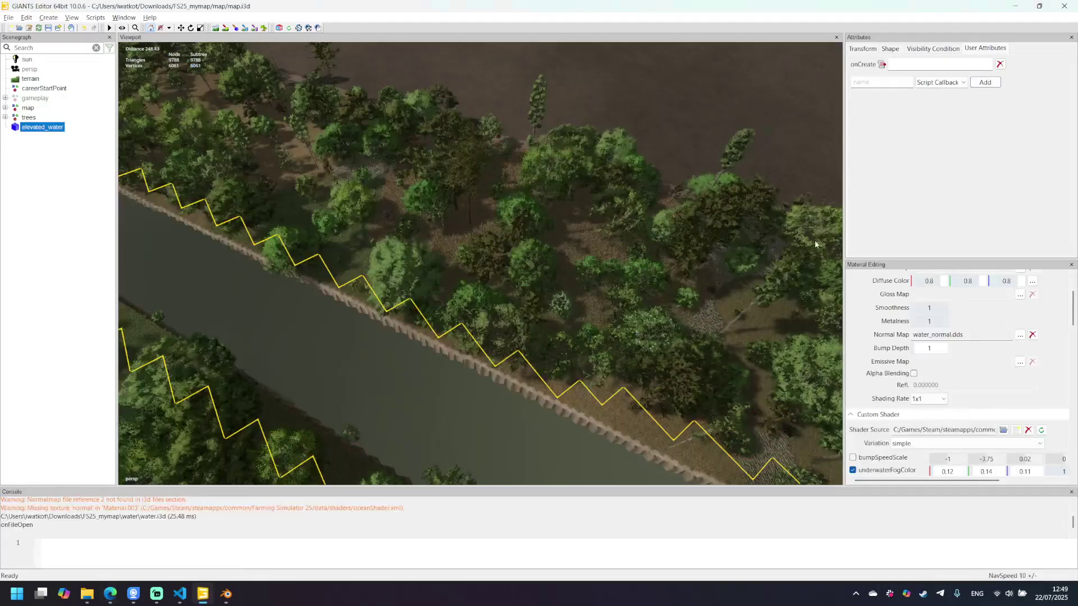
{"action": "left_click", "coordinate": [959, 63]}
{"action": "key", "text": "ctrl+v"}
{"action": "left_click", "coordinate": [933, 48]}
{"action": "left_click", "coordinate": [983, 49]}
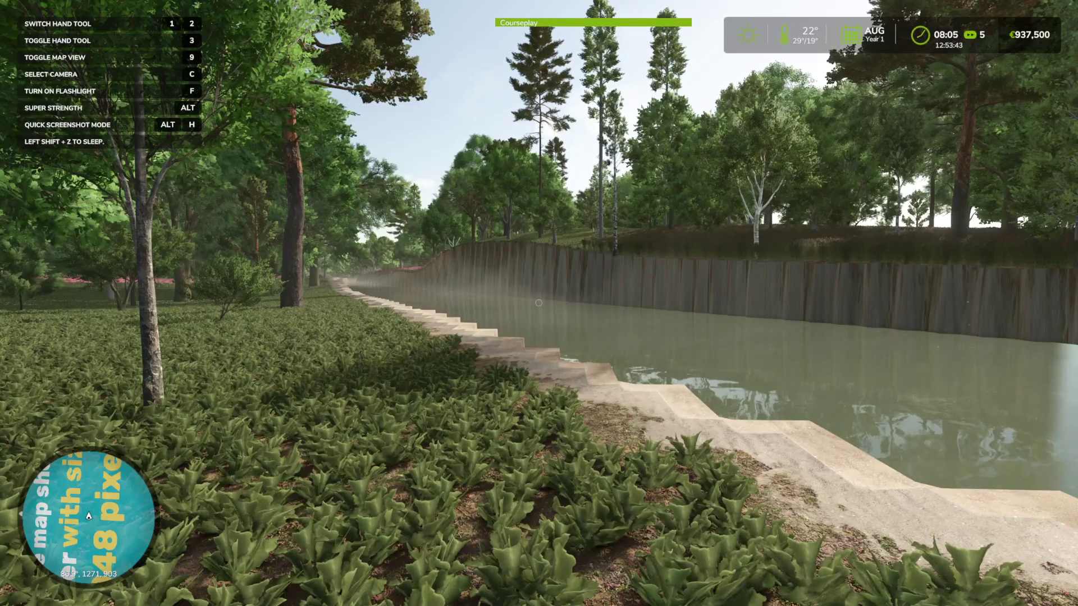
Walk along the canal bank with W, S and D to view the water surface.
{"action": "key", "text": "w"}
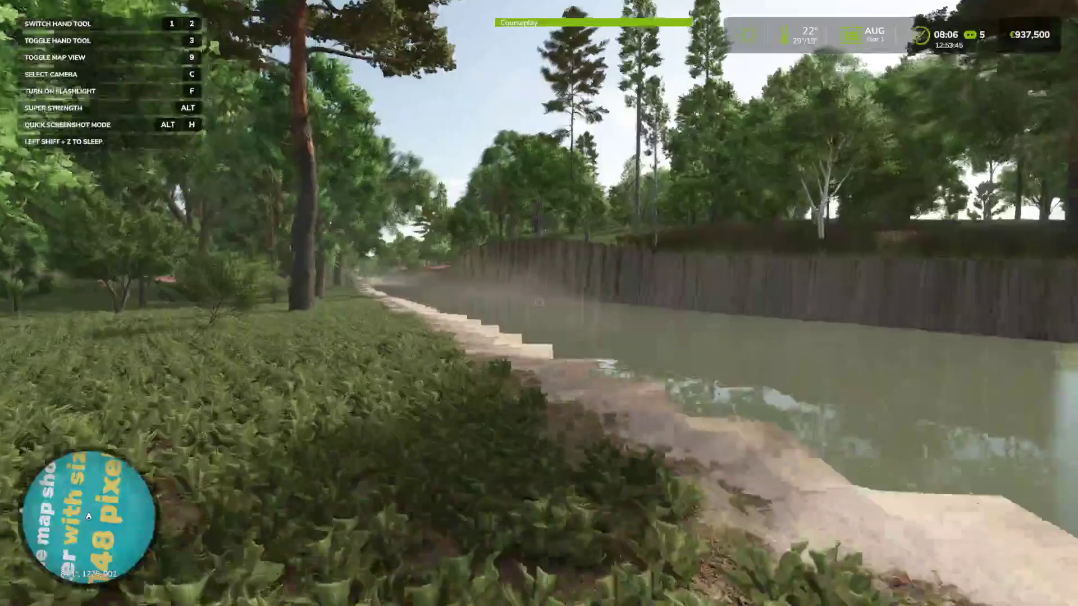
{"action": "key", "text": "s"}
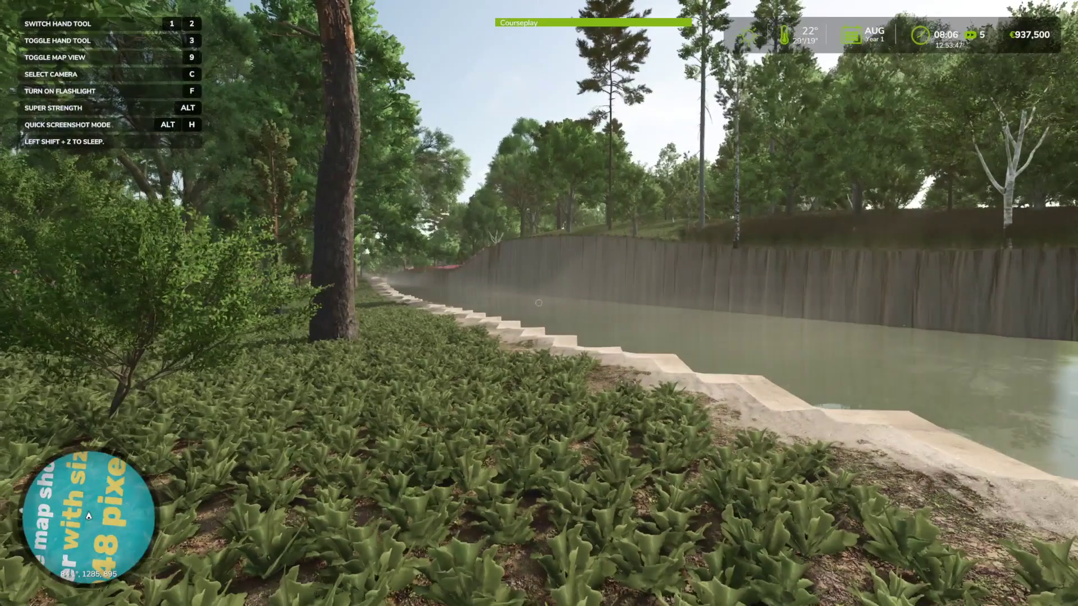
{"action": "key", "text": "d"}
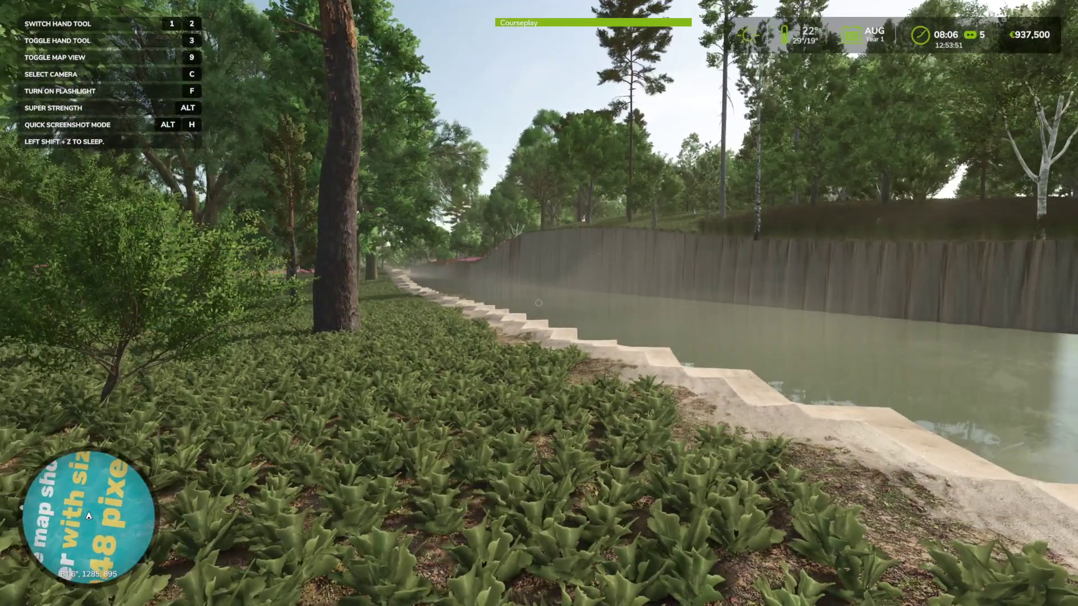
{"action": "key", "text": "d"}
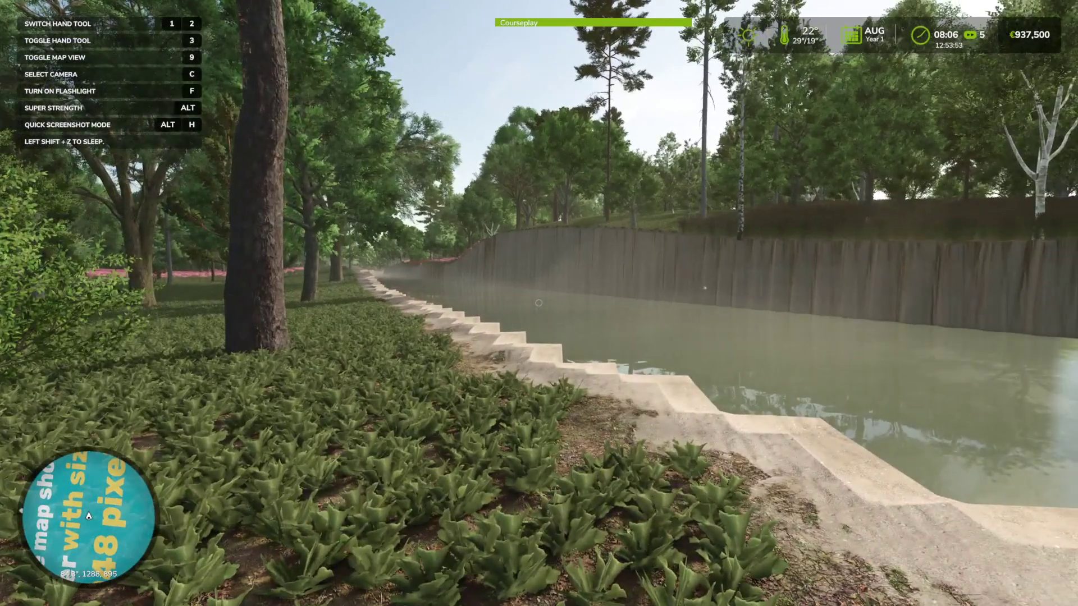